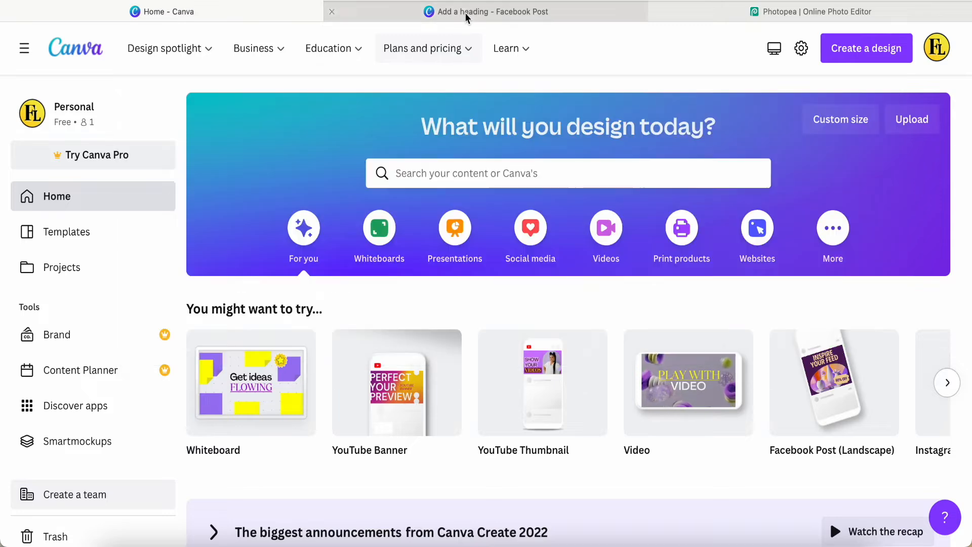
Open the Facebook Post design and check its custom width and height in the Resize options.
click(465, 12)
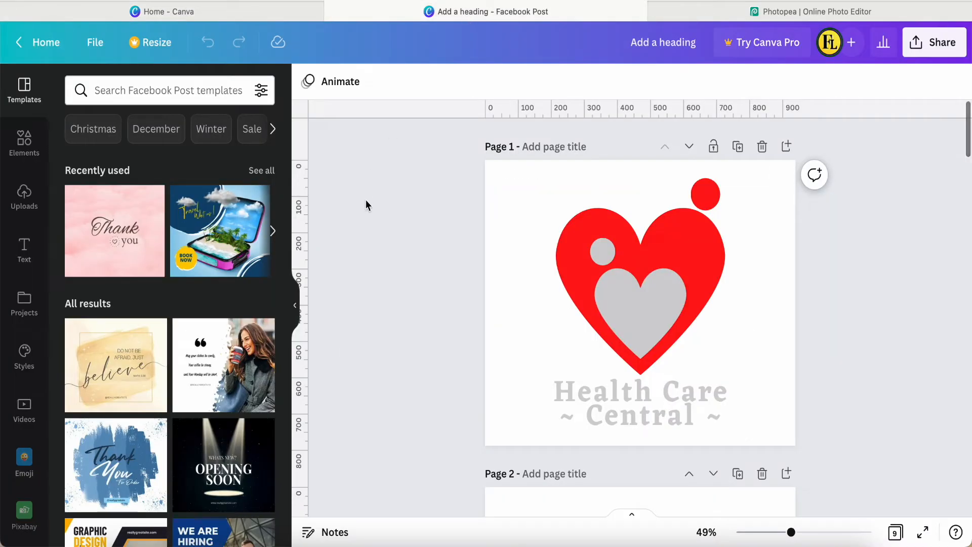
click(150, 45)
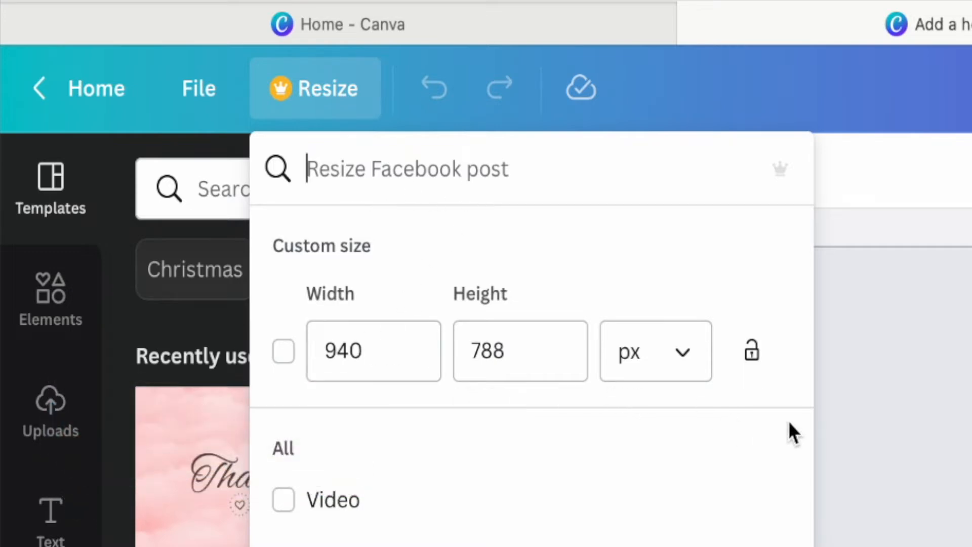
click(870, 447)
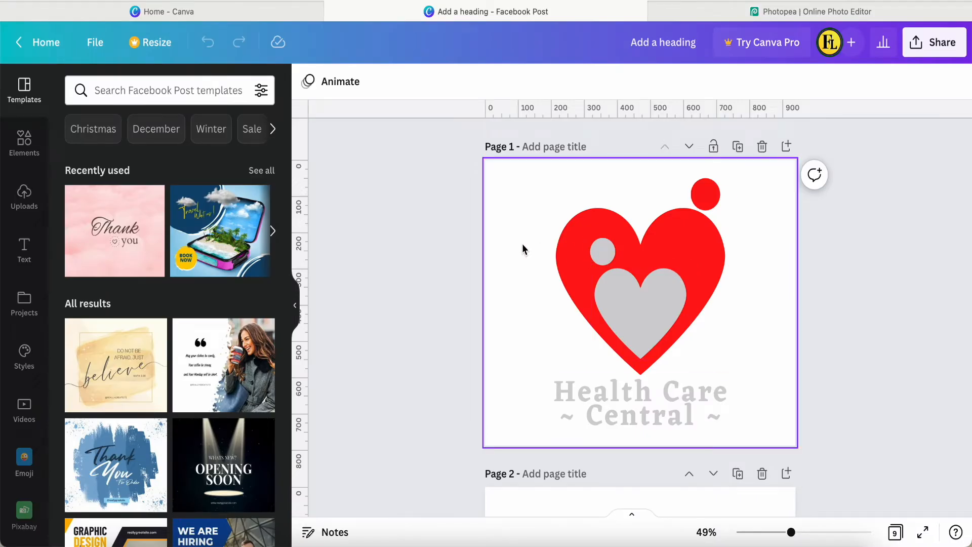
Add the red heart graphic to the blank page 2 and enlarge it to about half the page width.
scroll(523, 248, down, 1)
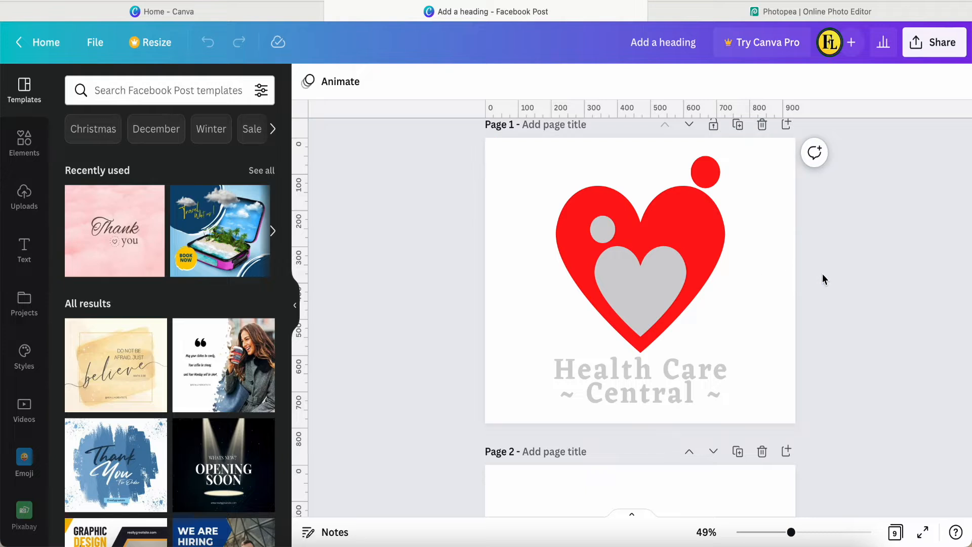
scroll(849, 302, down, 10)
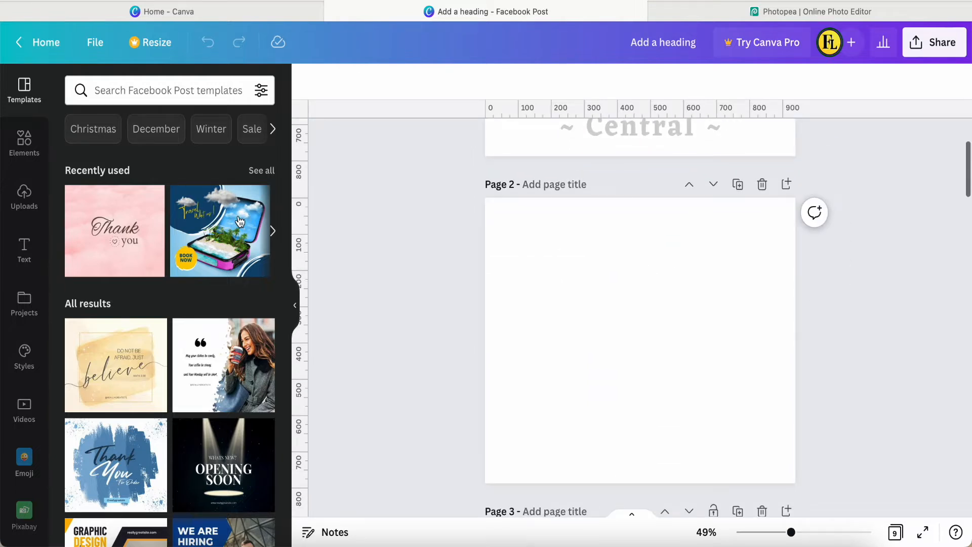
click(28, 140)
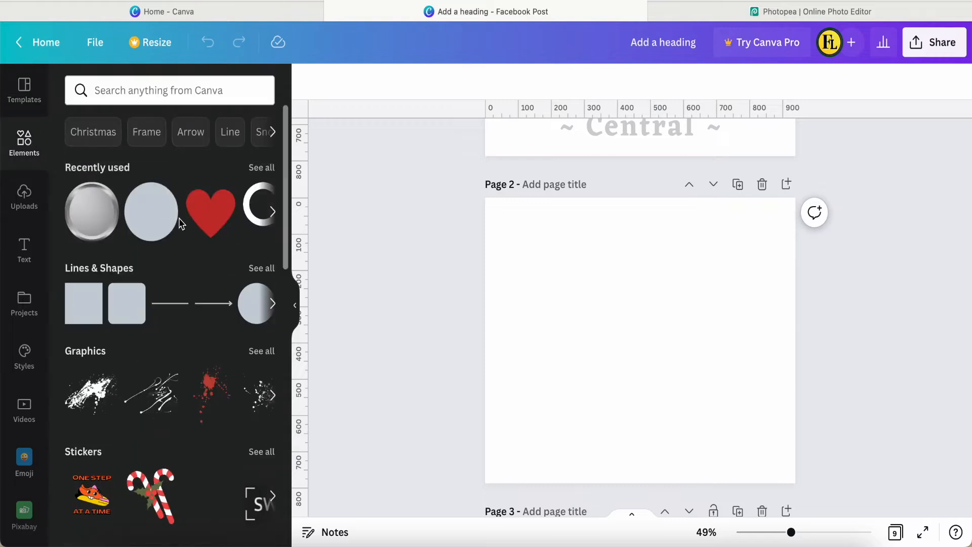
click(205, 219)
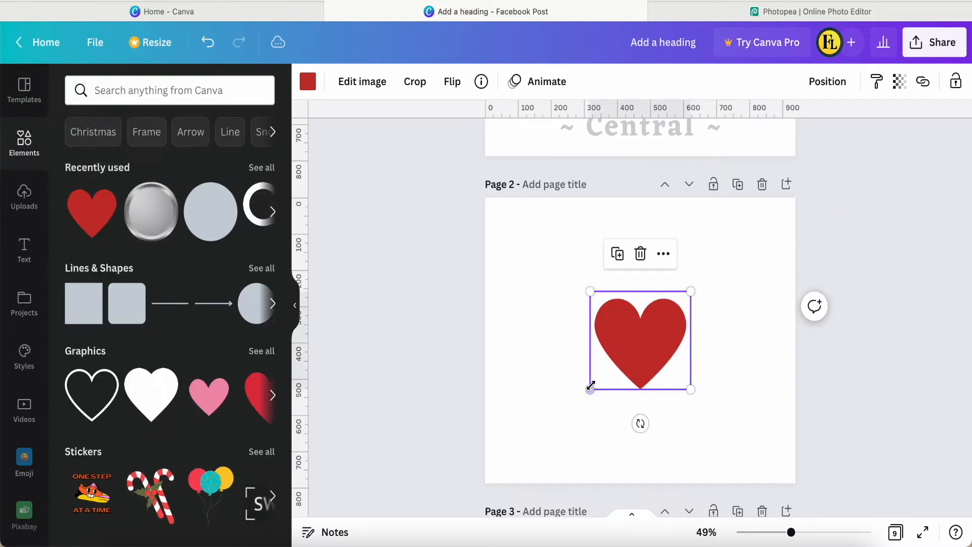
drag(590, 389, 527, 449)
drag(594, 403, 627, 365)
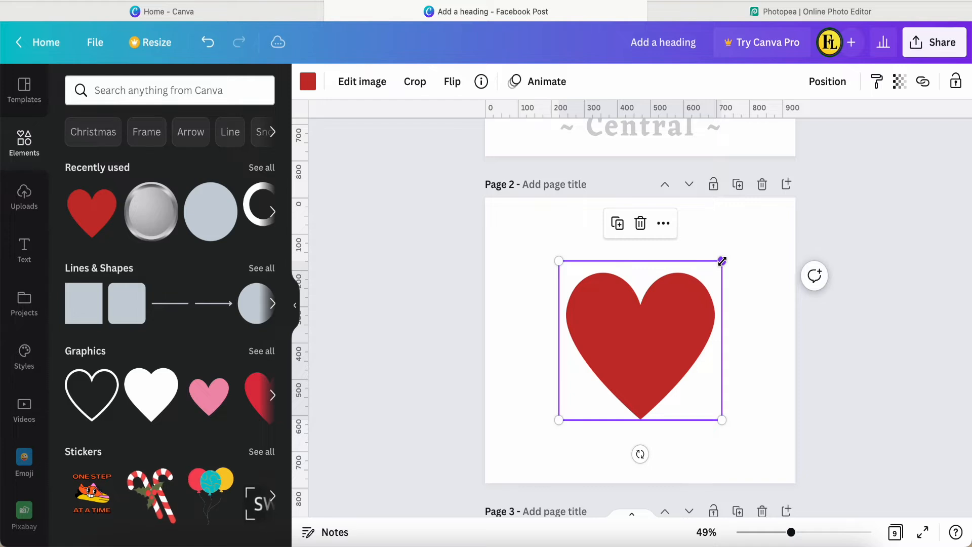
drag(722, 261, 729, 254)
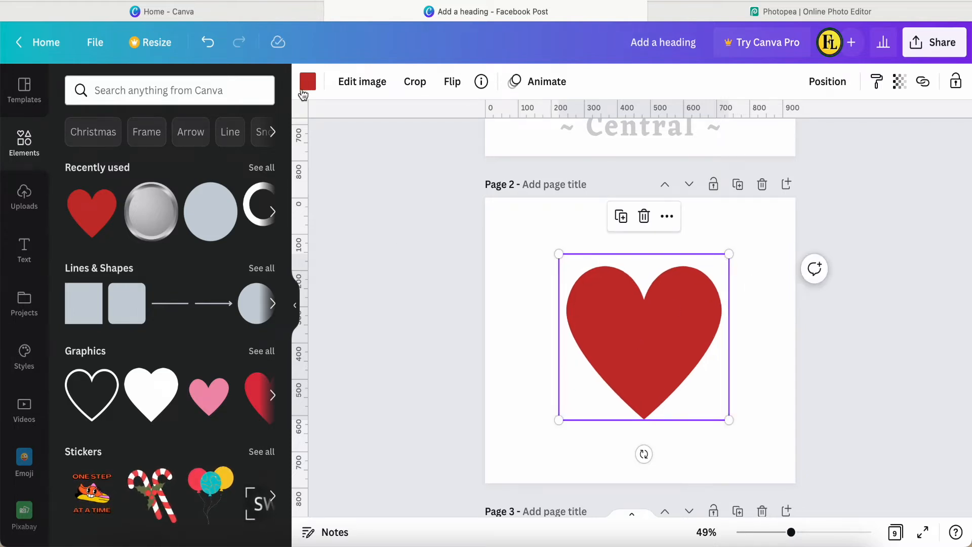
click(307, 82)
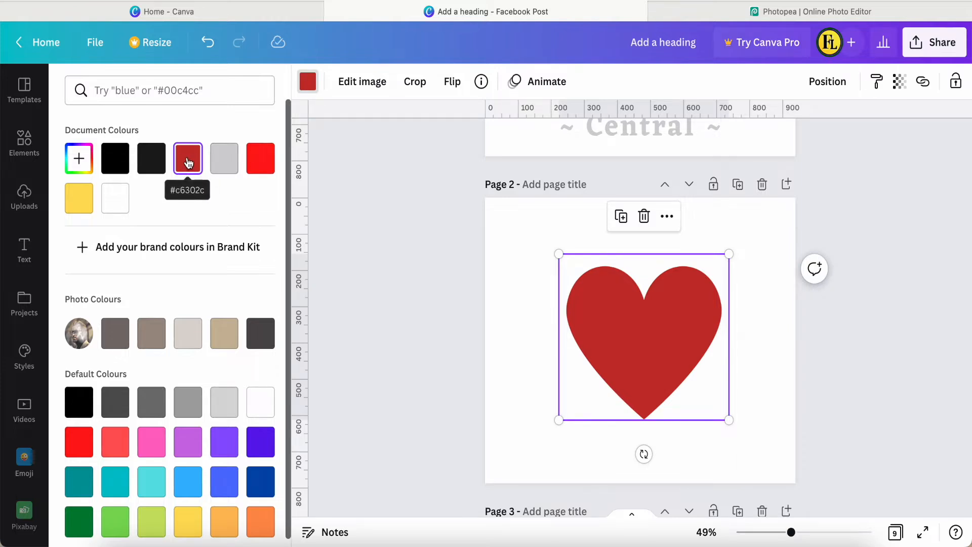
click(393, 256)
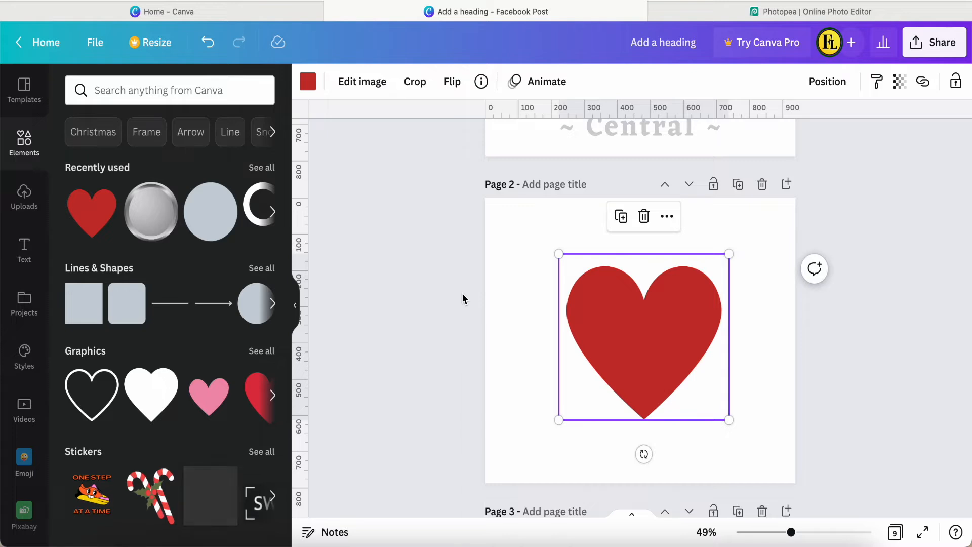
Duplicate the red heart on page 2 and shrink the copy to about two thirds of its size.
right_click(618, 344)
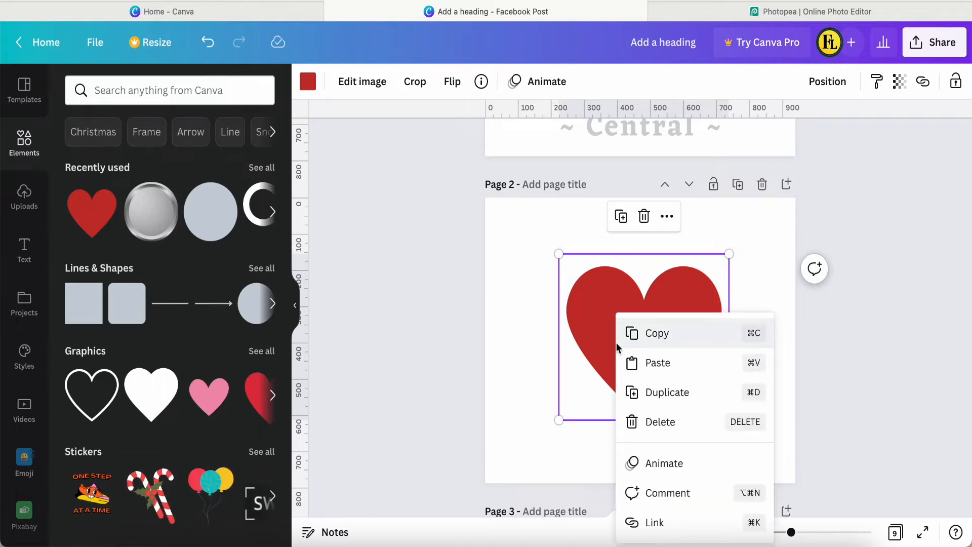
click(644, 395)
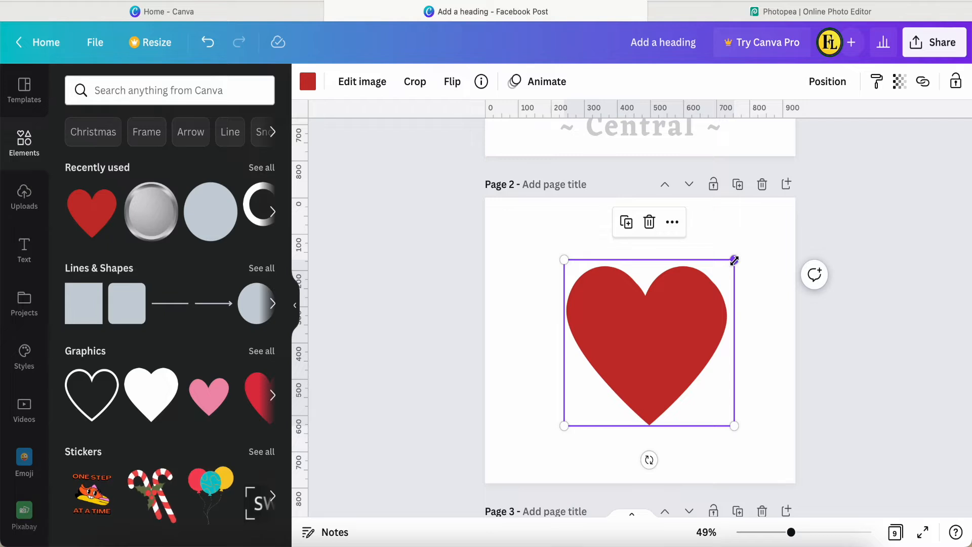
drag(734, 260, 683, 317)
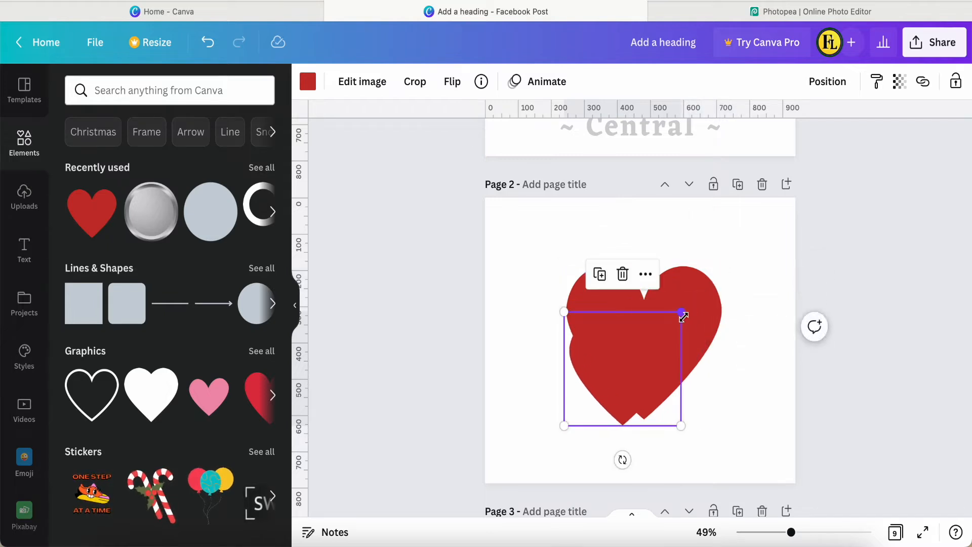
Recolour the smaller heart light grey and fit it, slightly reduced, centred in the lower part of the red heart.
click(307, 82)
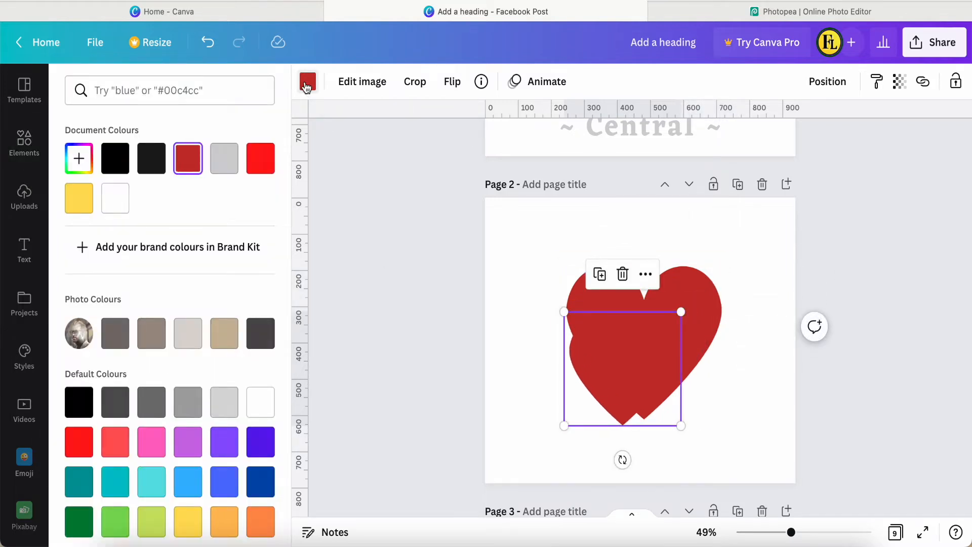
click(224, 162)
drag(627, 381, 646, 360)
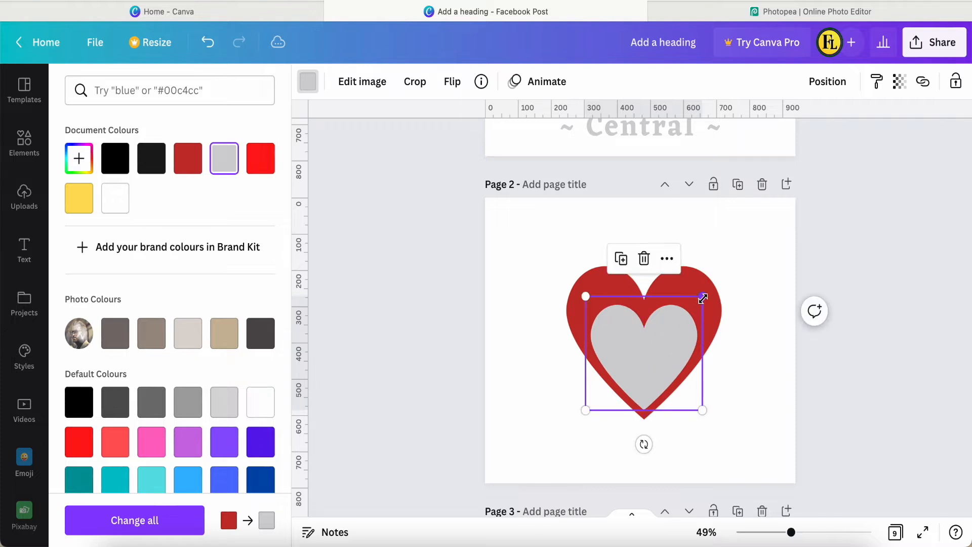
drag(702, 297, 690, 308)
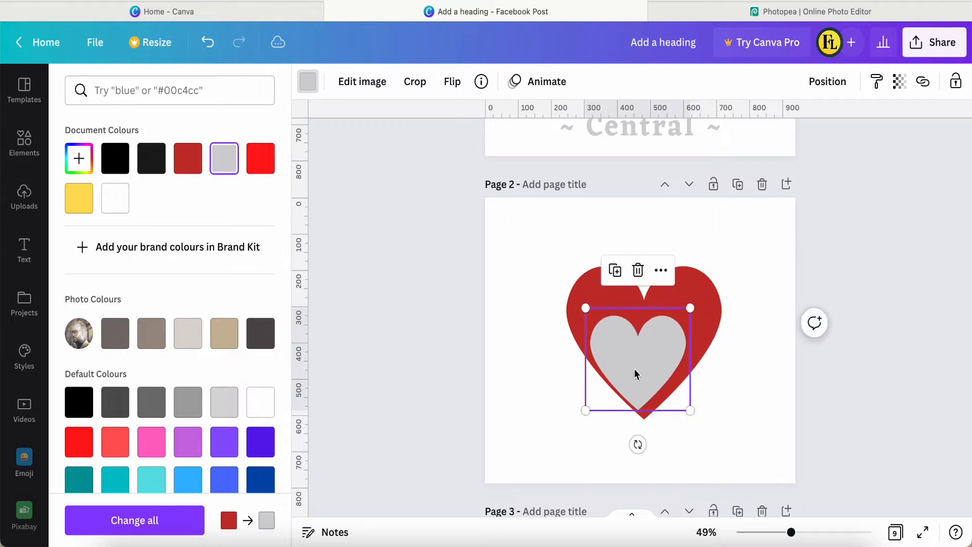
drag(636, 374, 639, 370)
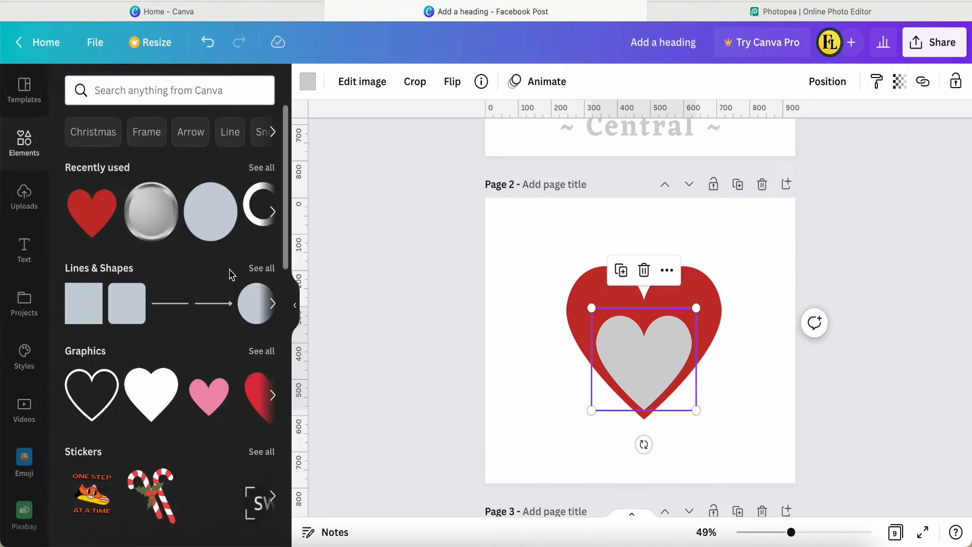
click(509, 339)
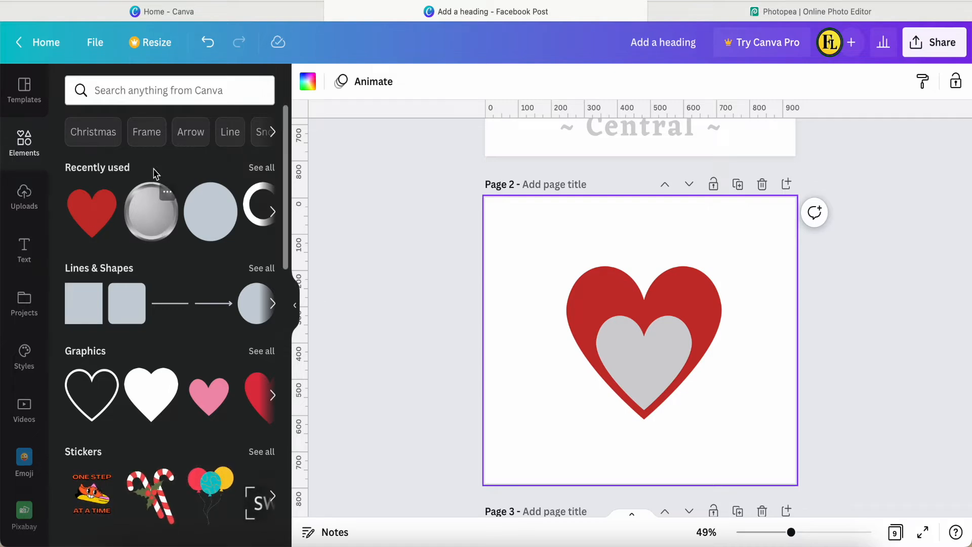
Add the Silver medal graphic to page 2 and move it partly off the page's left edge, clear of the hearts.
click(167, 195)
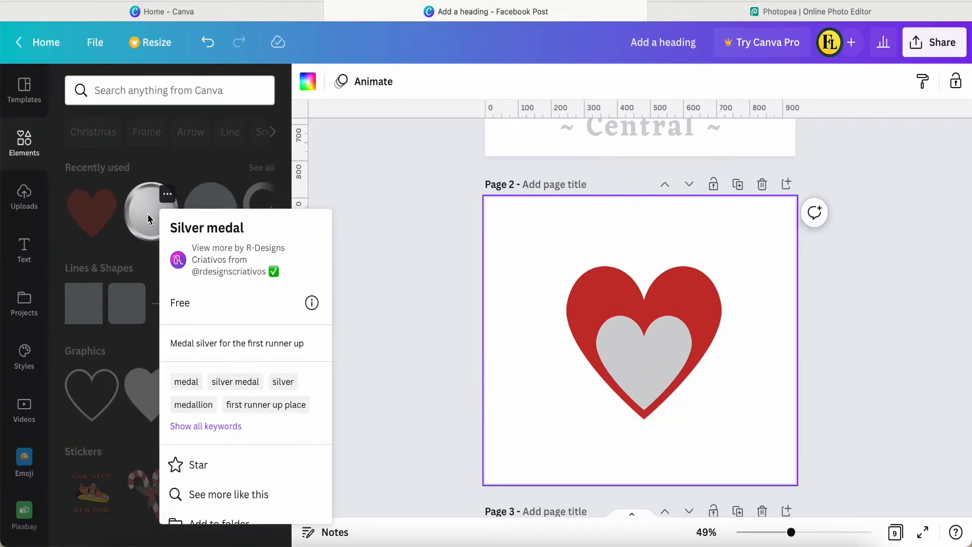
click(146, 212)
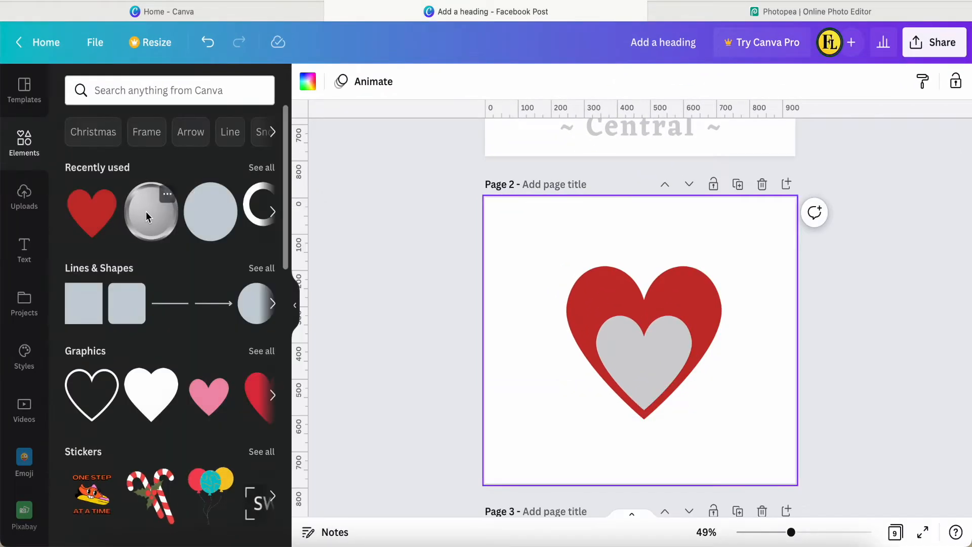
click(146, 213)
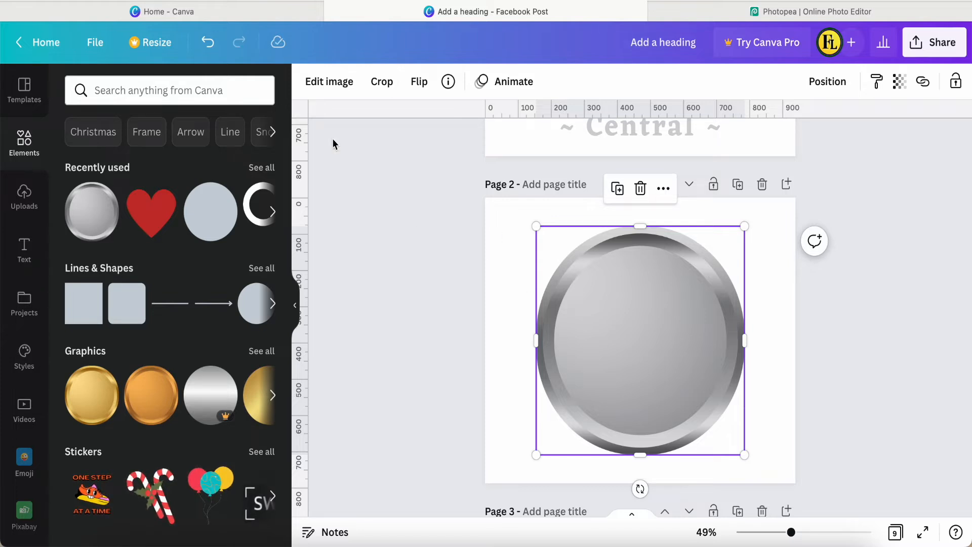
drag(681, 339, 496, 339)
click(751, 336)
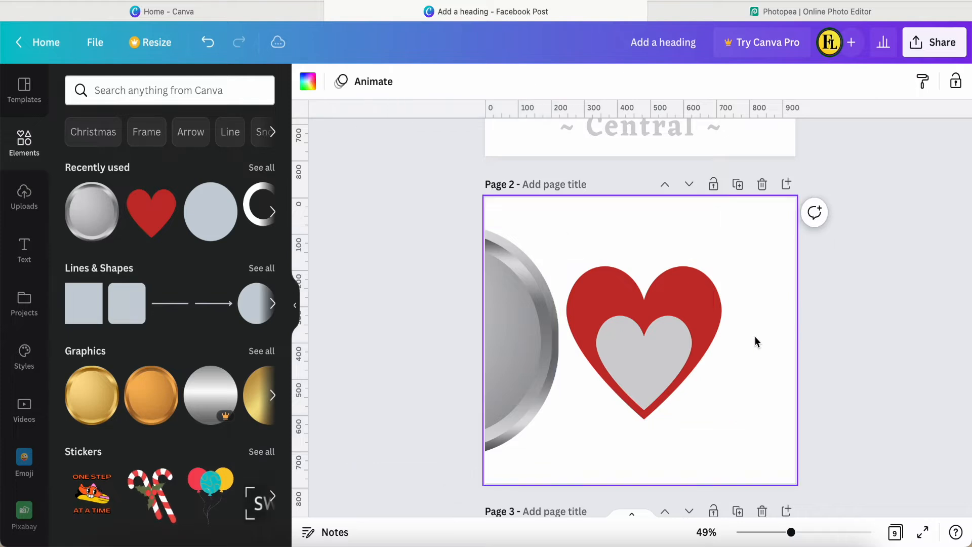
Examine the medal's photo colours as options for the grey heart, and delete the silver medal from the page.
click(699, 309)
click(669, 348)
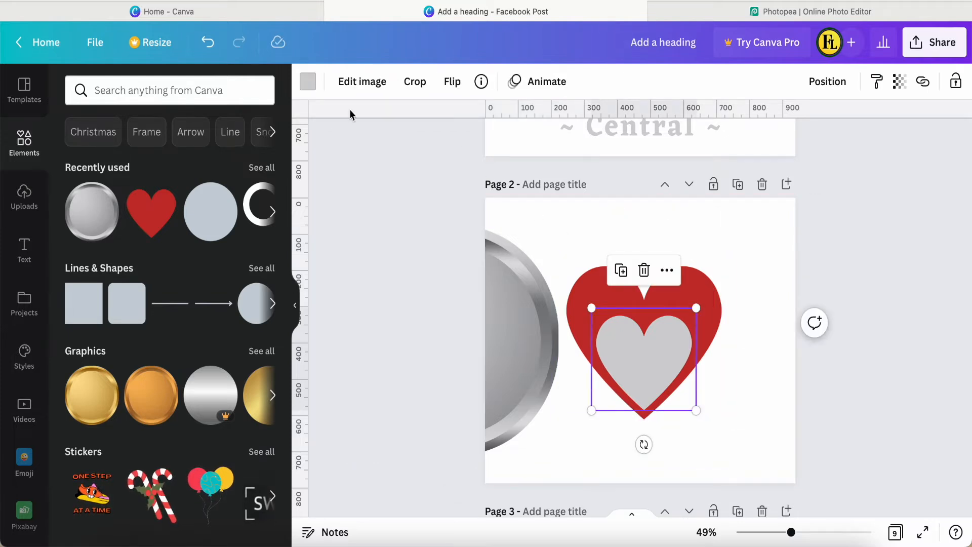
click(308, 82)
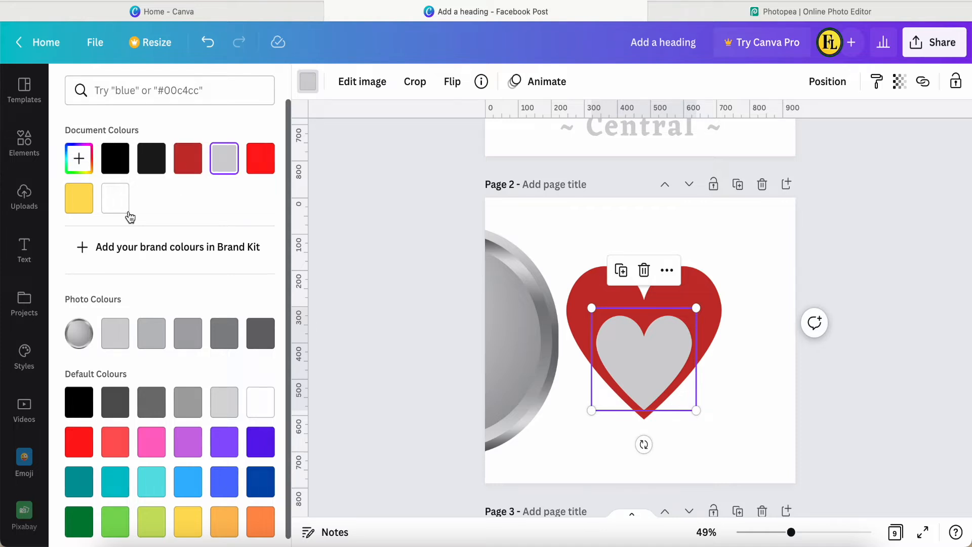
scroll(85, 338, down, 1)
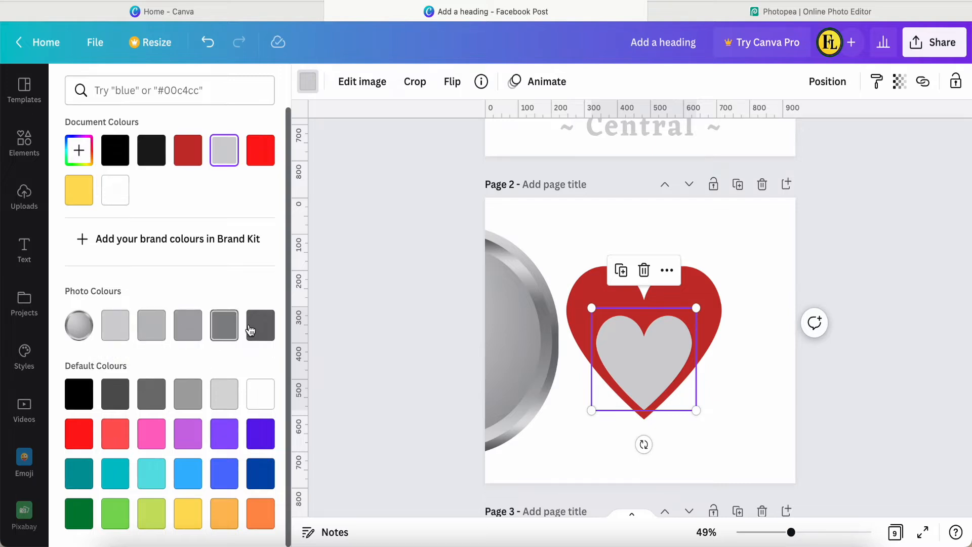
click(524, 337)
key(Delete)
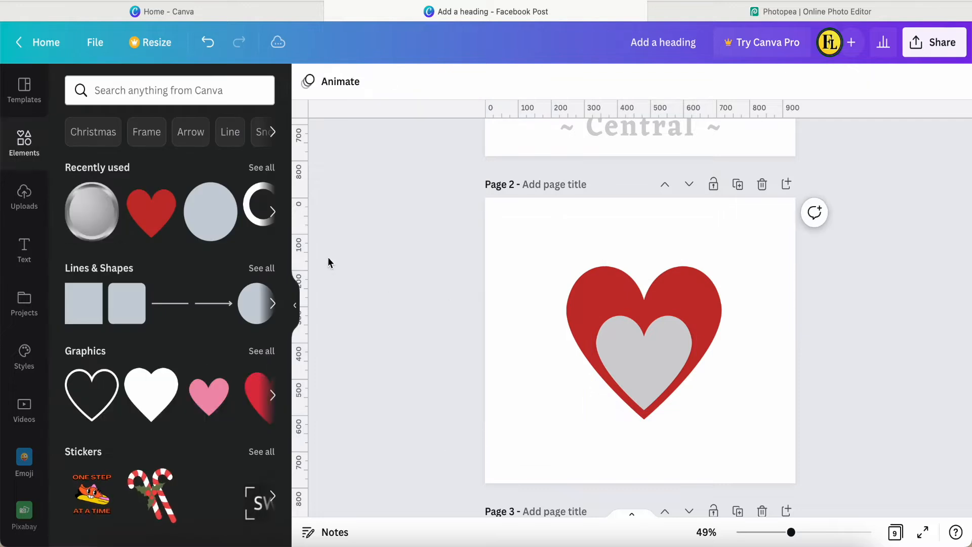
Add the gold circle graphic from an elements search for "gold" and move it partly off the page's left edge.
click(147, 99)
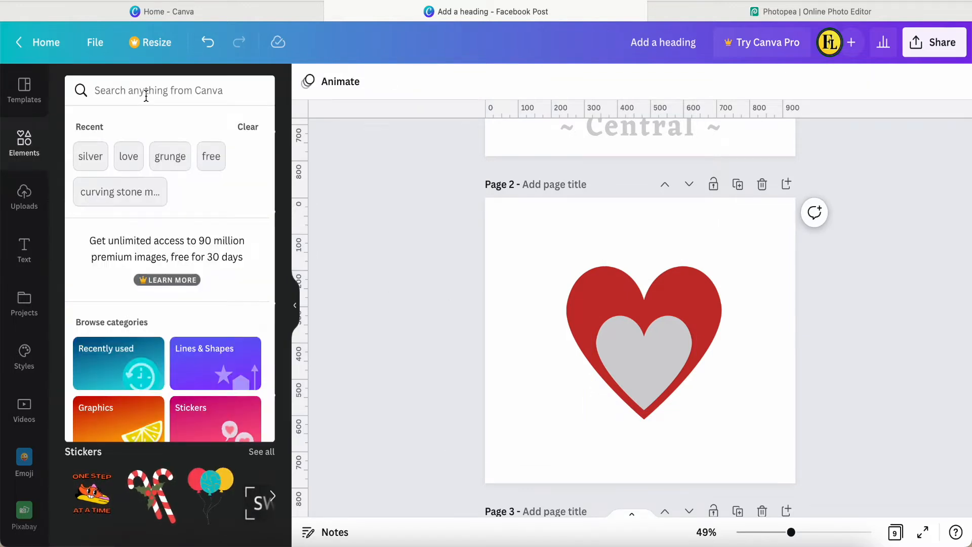
text(gold)
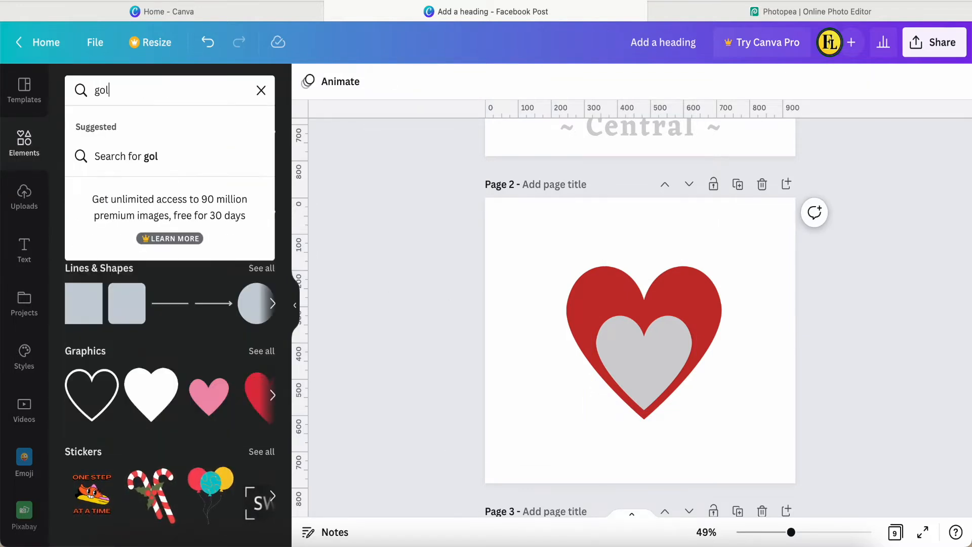
key(Return)
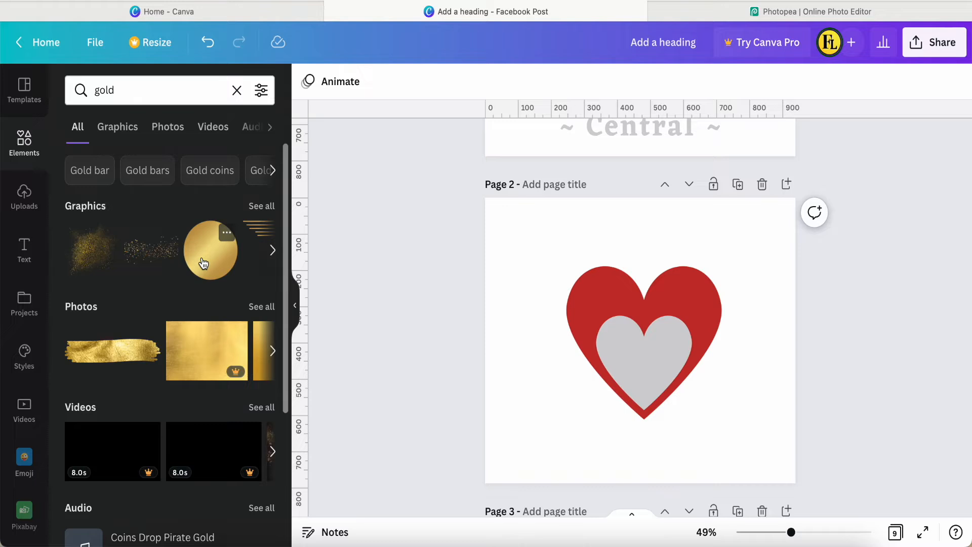
click(203, 263)
drag(606, 314, 423, 306)
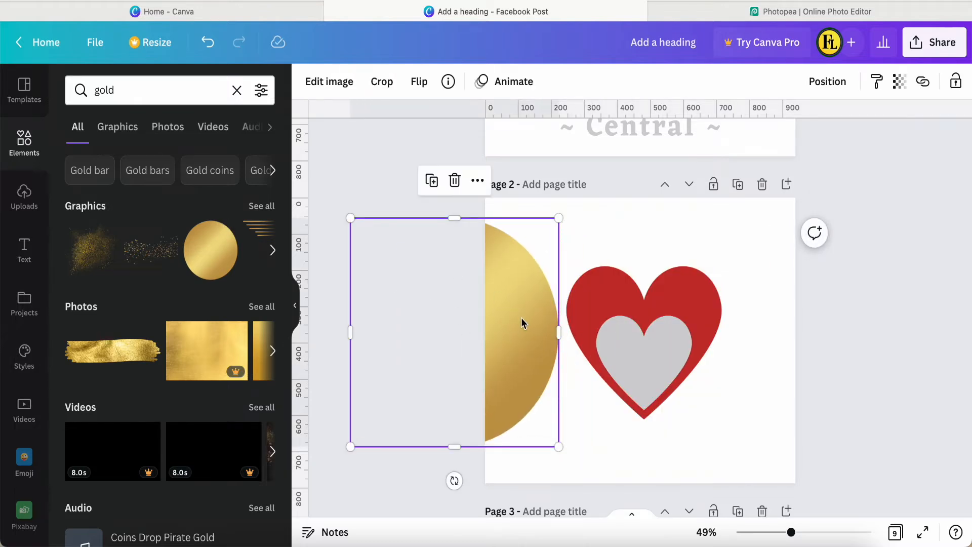
Try gold shades from the circle's photo colours on the smaller heart, ending on the muted light gold.
click(622, 351)
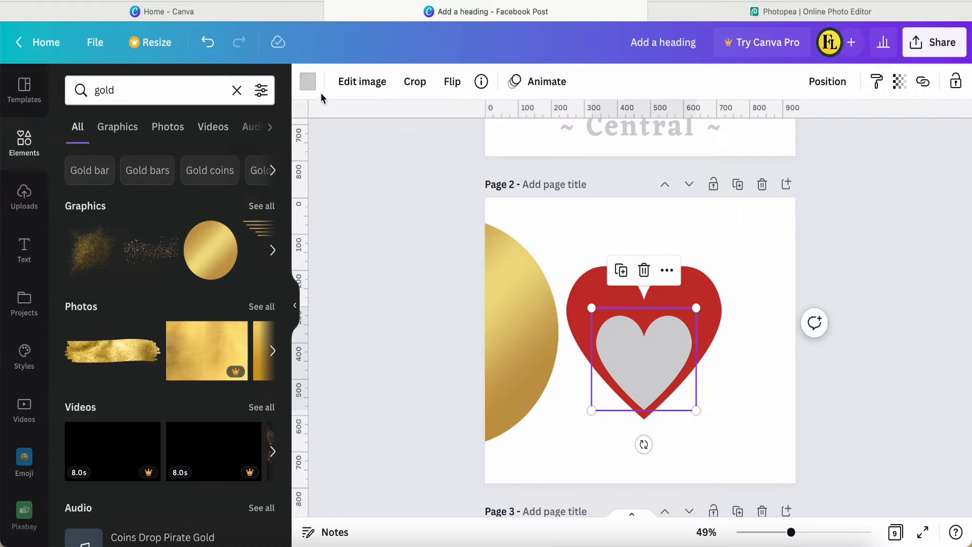
click(308, 81)
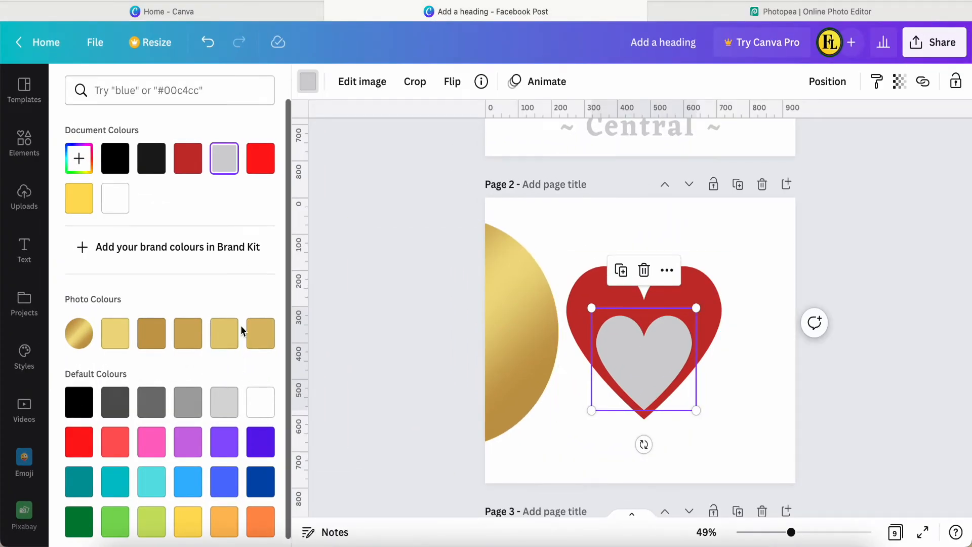
click(115, 333)
click(260, 337)
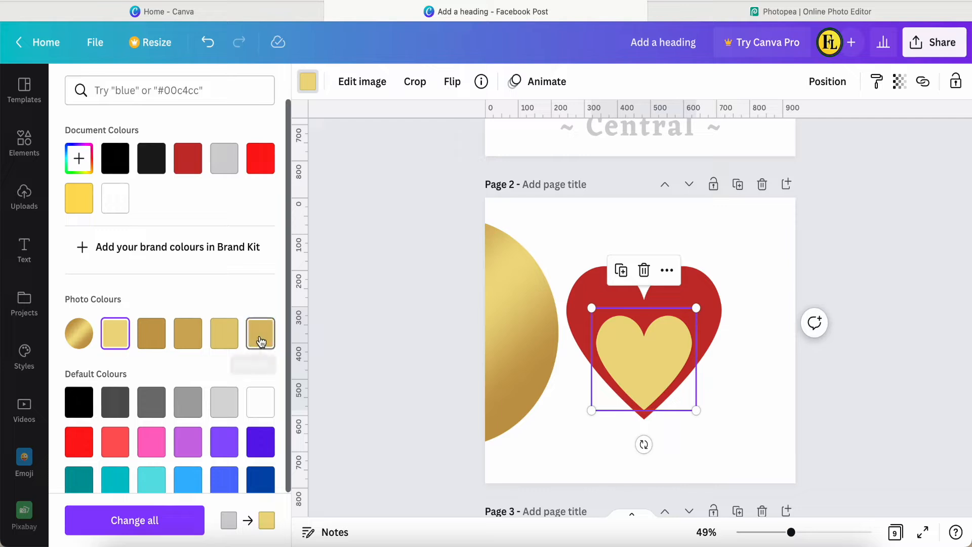
click(226, 341)
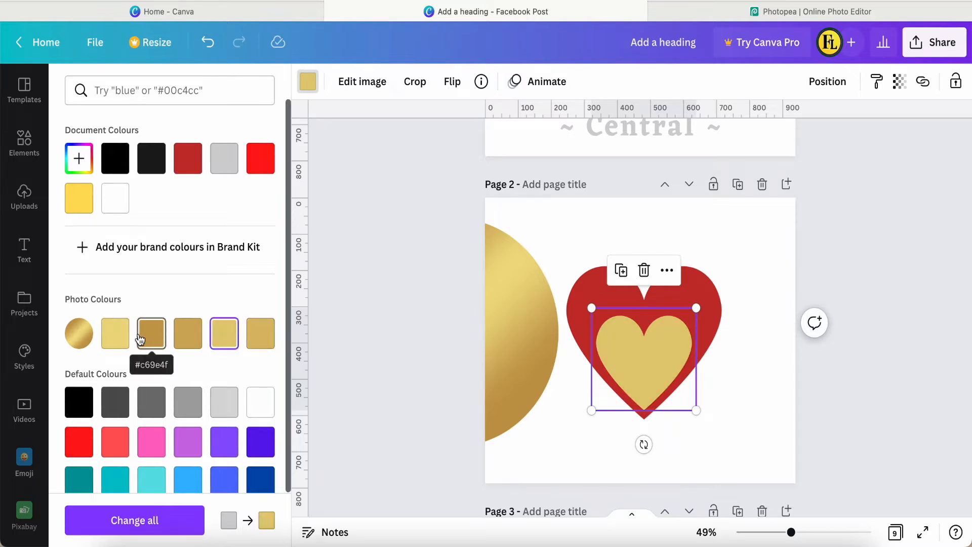
Examine the font applied to the "Health Care ~ Central ~" text on page 1.
key(Escape)
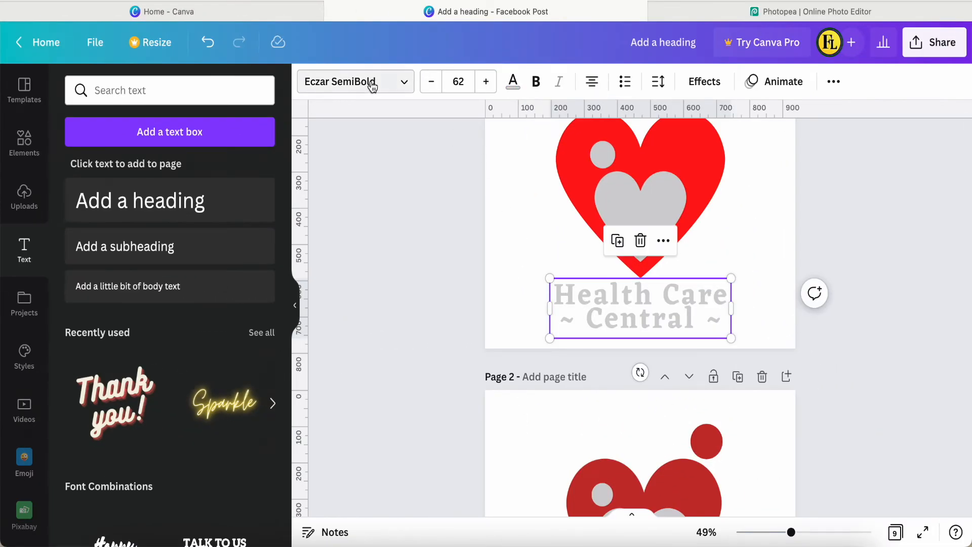
click(403, 89)
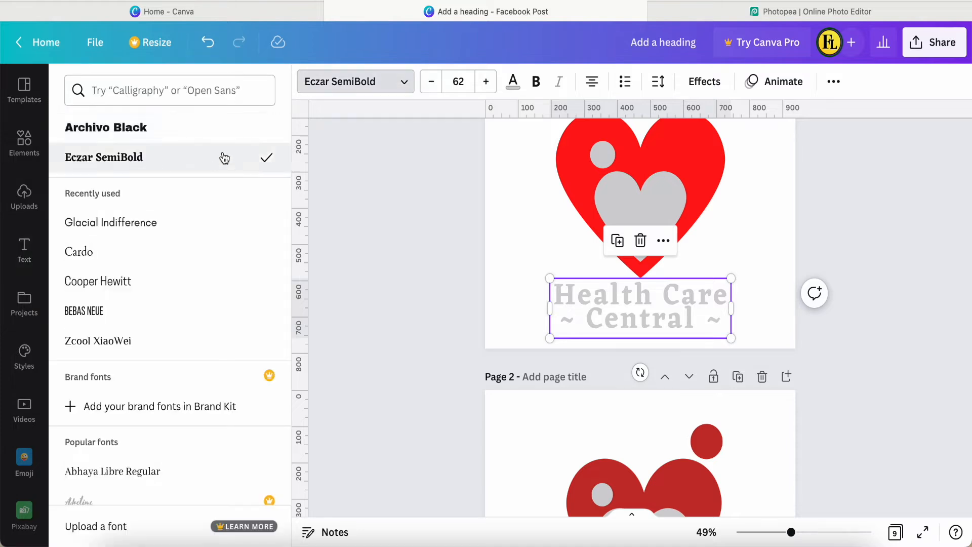
scroll(321, 116, up, 3)
scroll(321, 117, up, 3)
scroll(321, 117, down, 5)
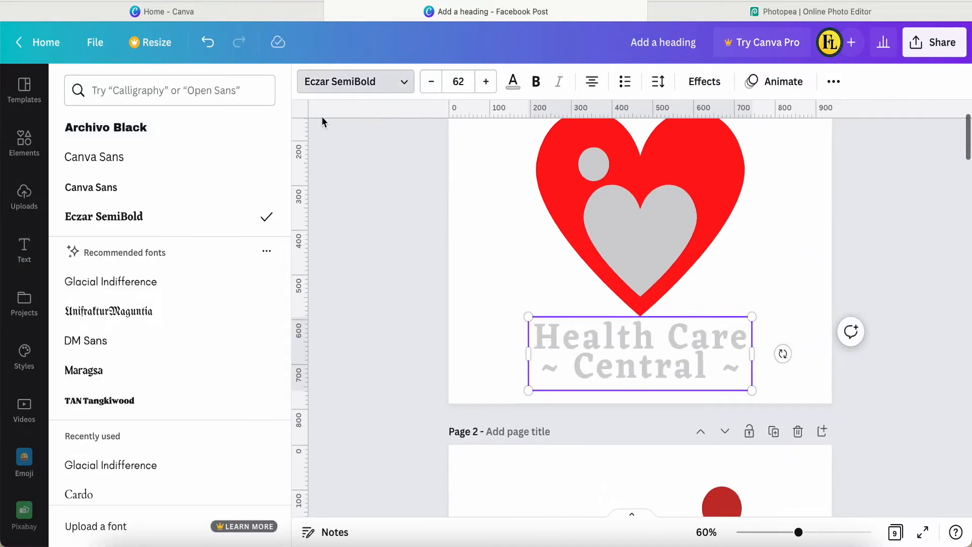
scroll(354, 175, up, 2)
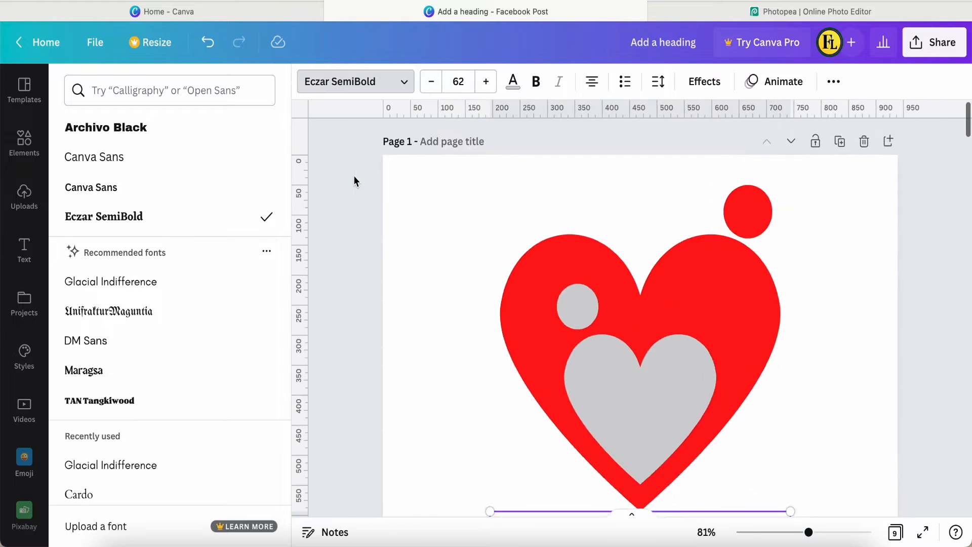
scroll(353, 175, down, 4)
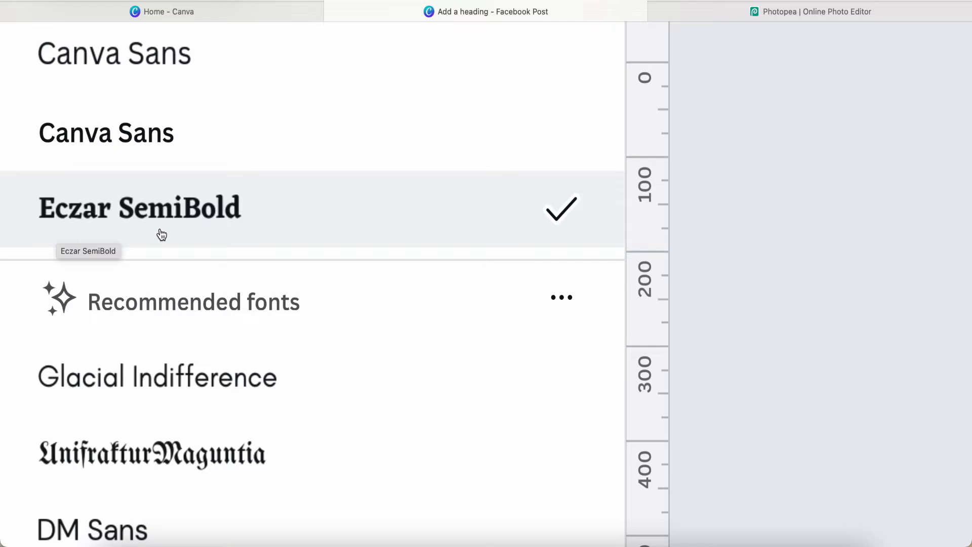
scroll(163, 234, down, 5)
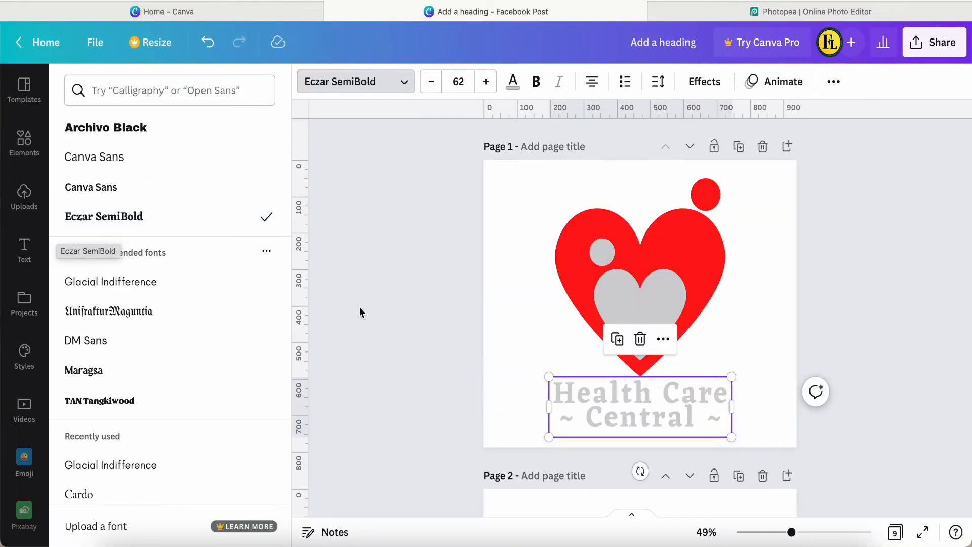
click(407, 317)
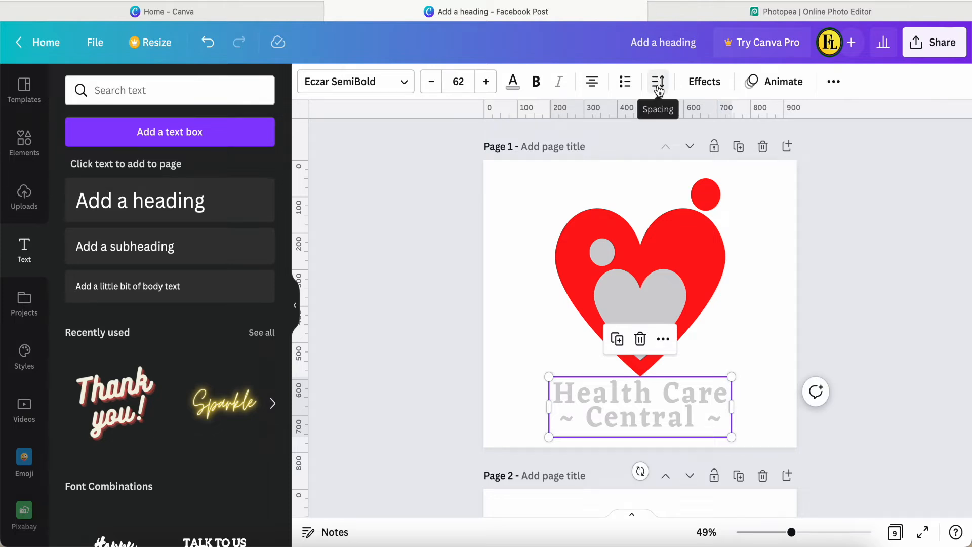
Examine the letter and line spacing of the "Health Care ~ Central ~" text, and deselect it.
click(658, 84)
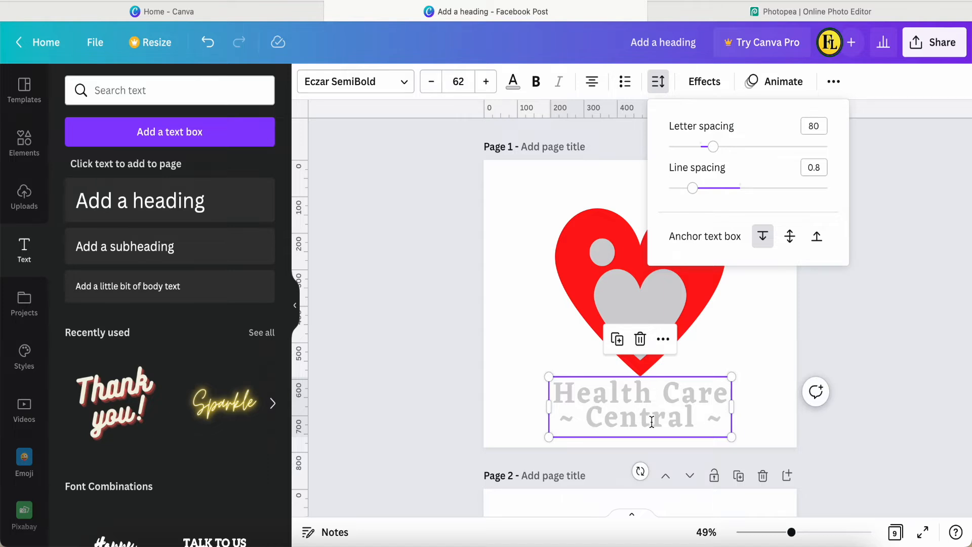
click(851, 318)
click(851, 318)
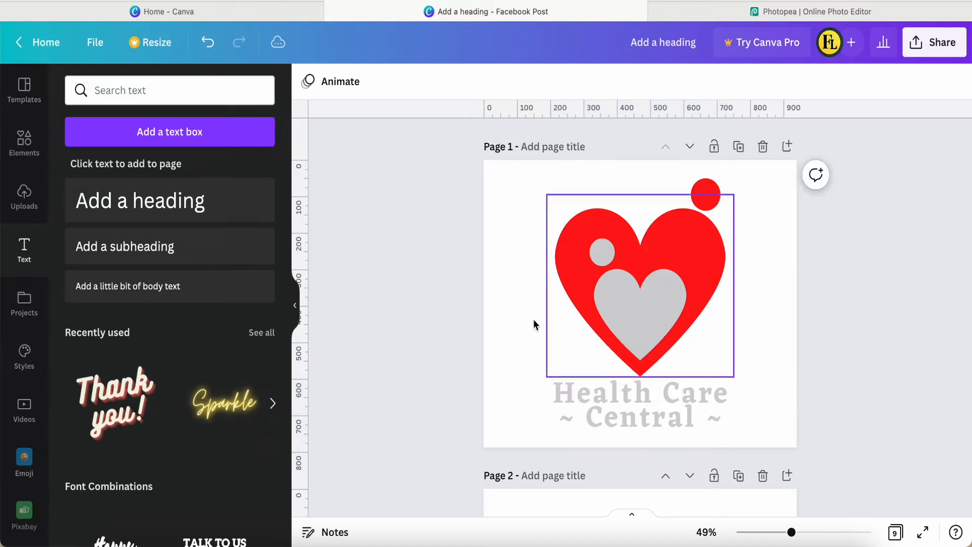
Recolour the large heart and the red circle above it on page 1 with the document's dark red.
click(710, 257)
click(307, 81)
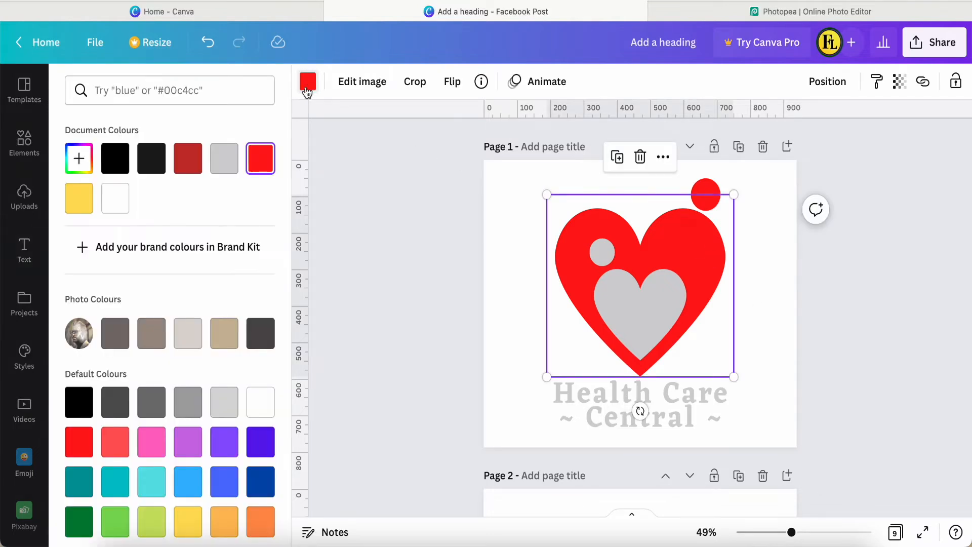
click(188, 158)
click(691, 194)
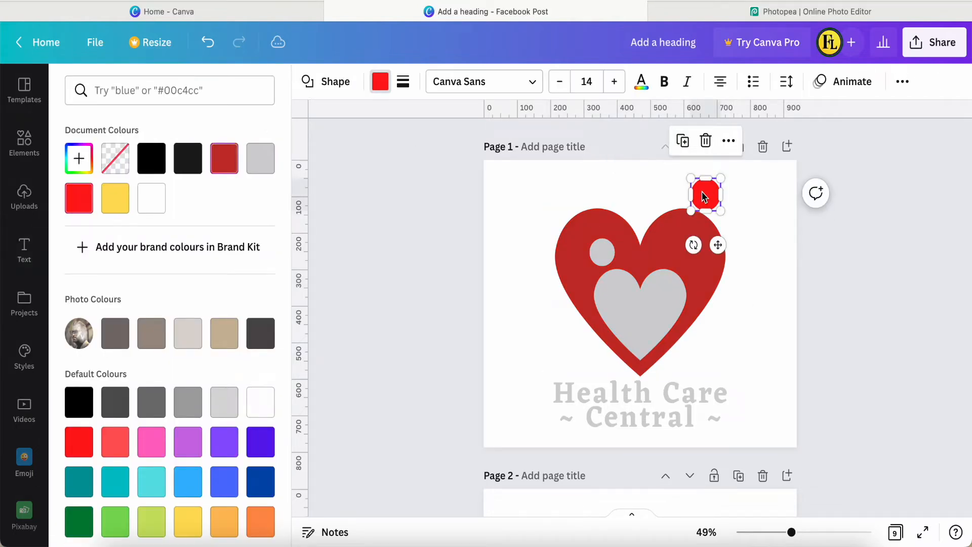
click(224, 161)
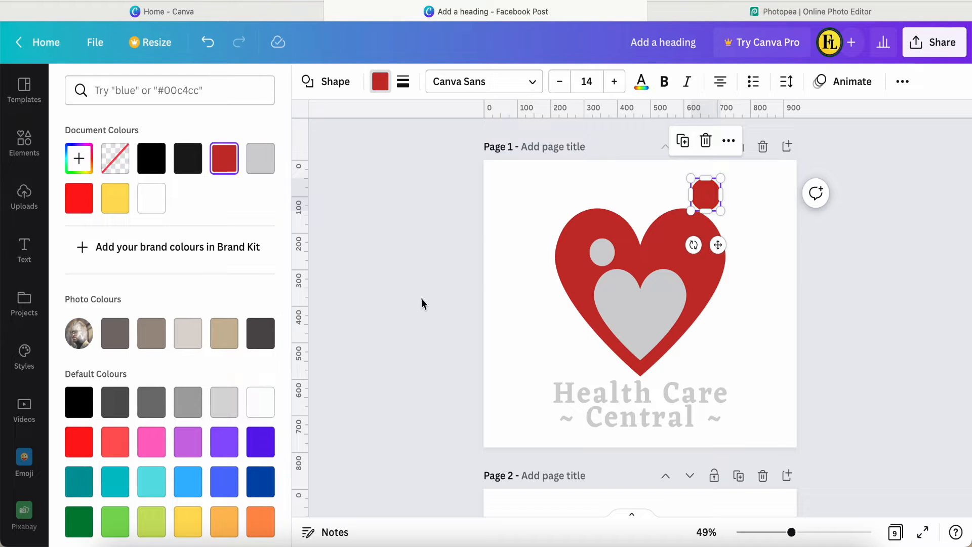
click(421, 301)
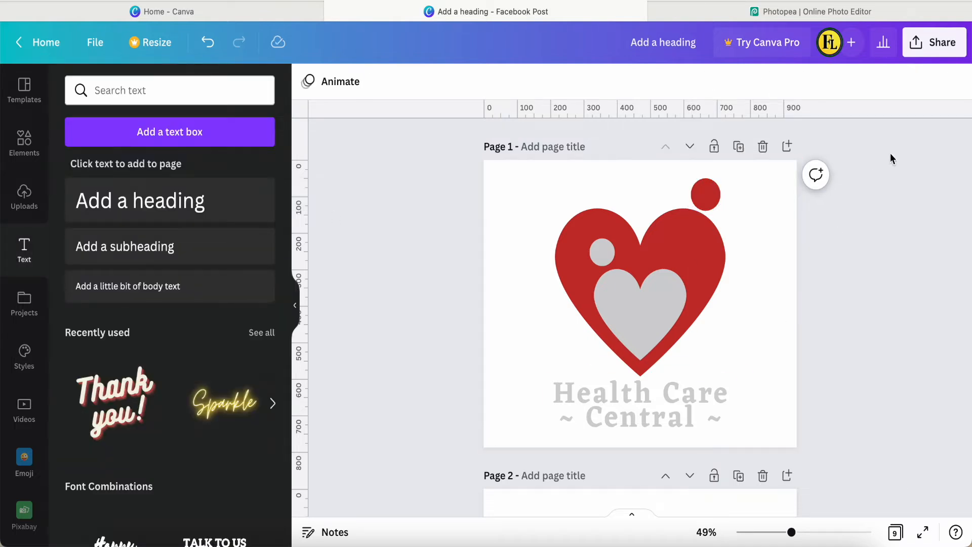
Download only page 1 of the design as a PNG file.
click(934, 42)
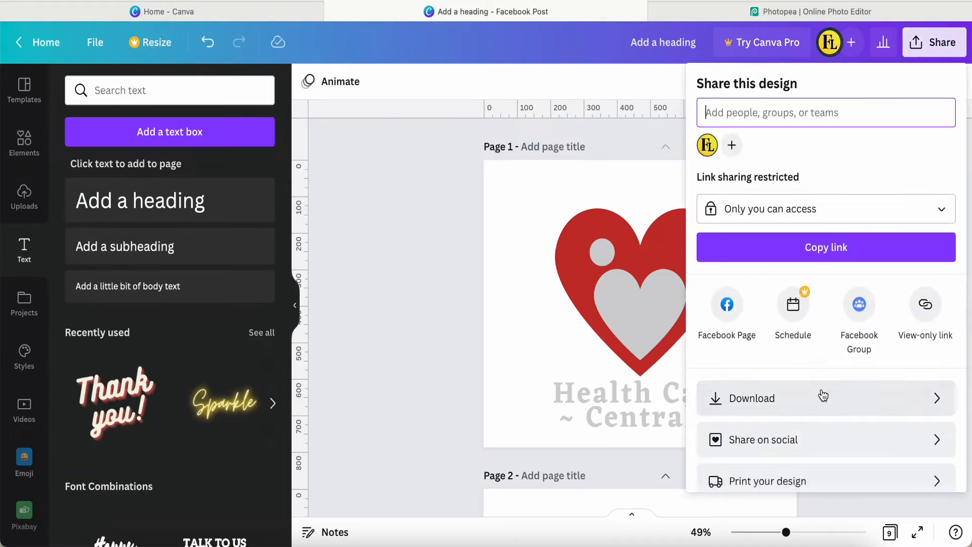
click(850, 398)
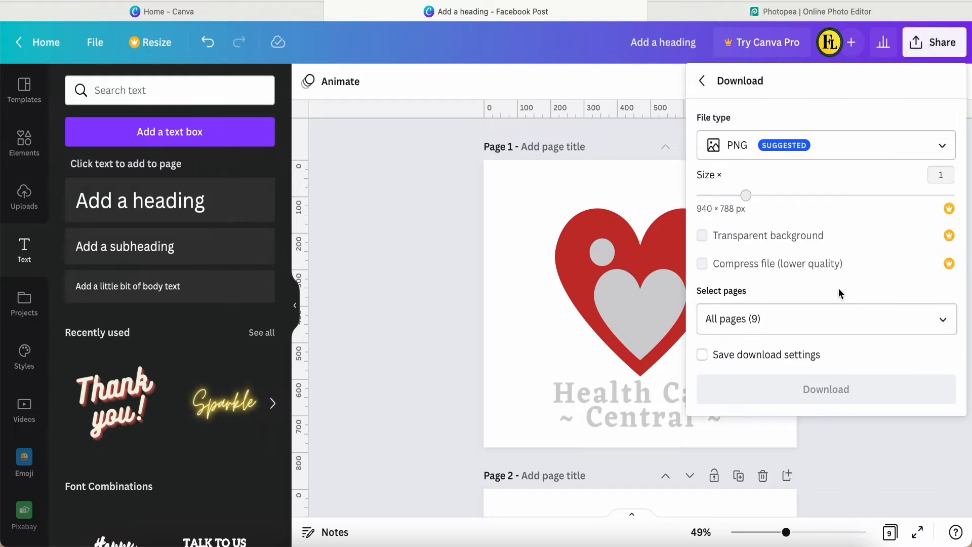
click(939, 320)
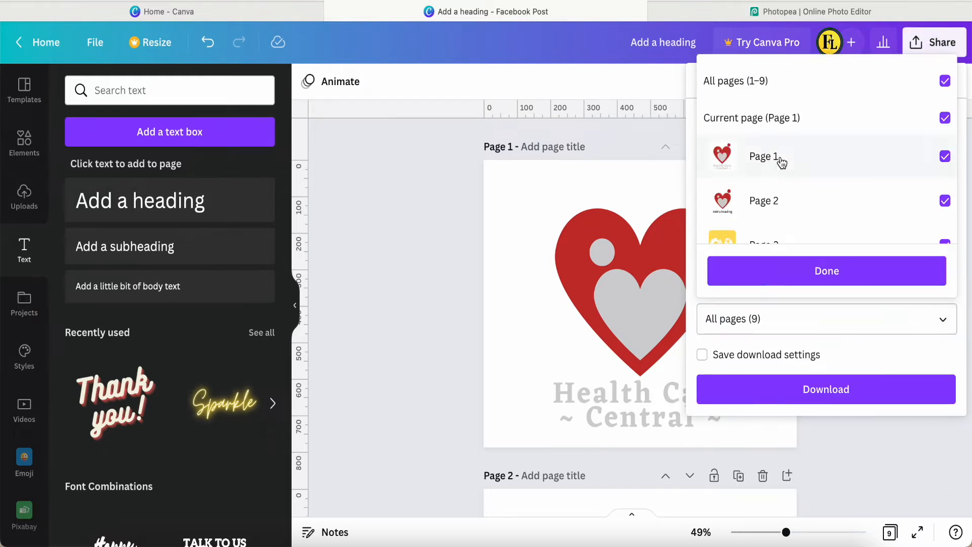
click(740, 81)
click(733, 152)
click(737, 160)
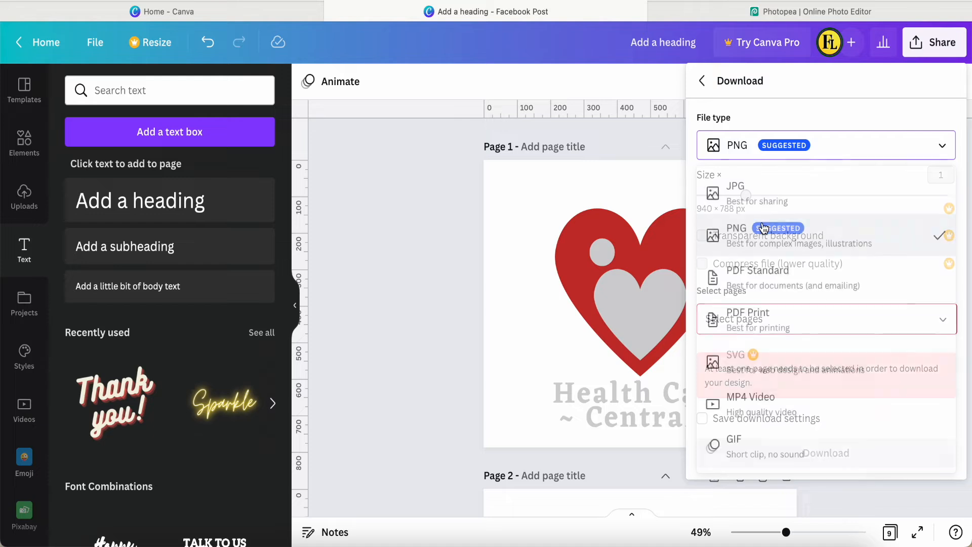
click(943, 330)
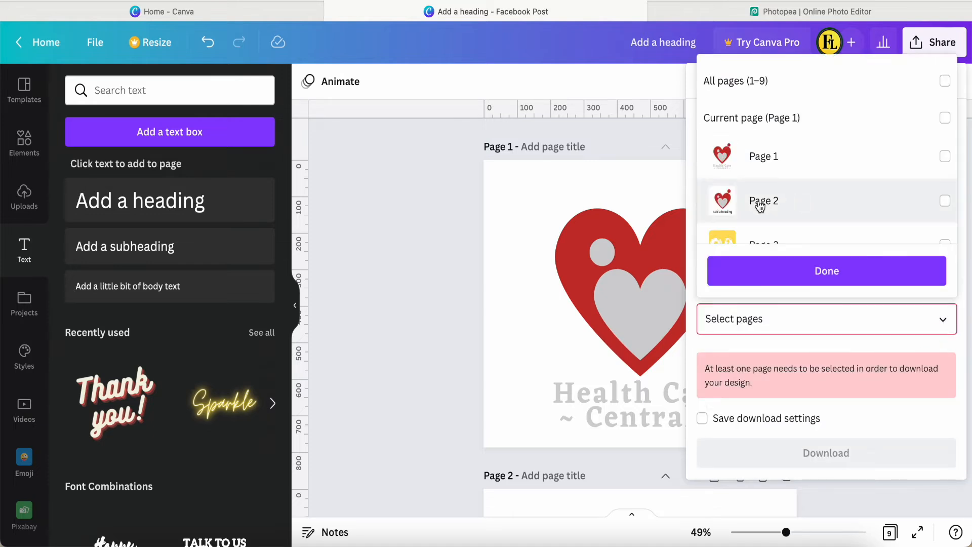
click(755, 159)
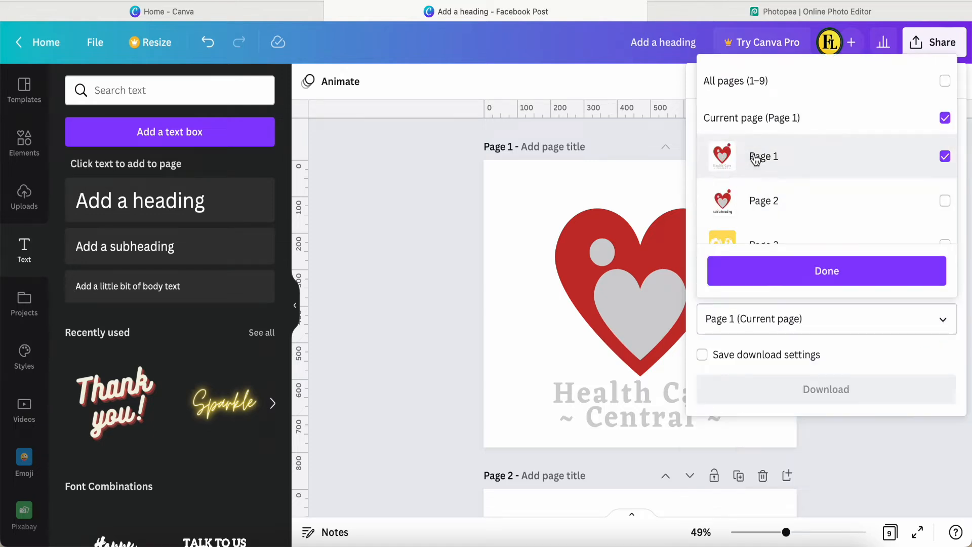
click(823, 272)
click(822, 385)
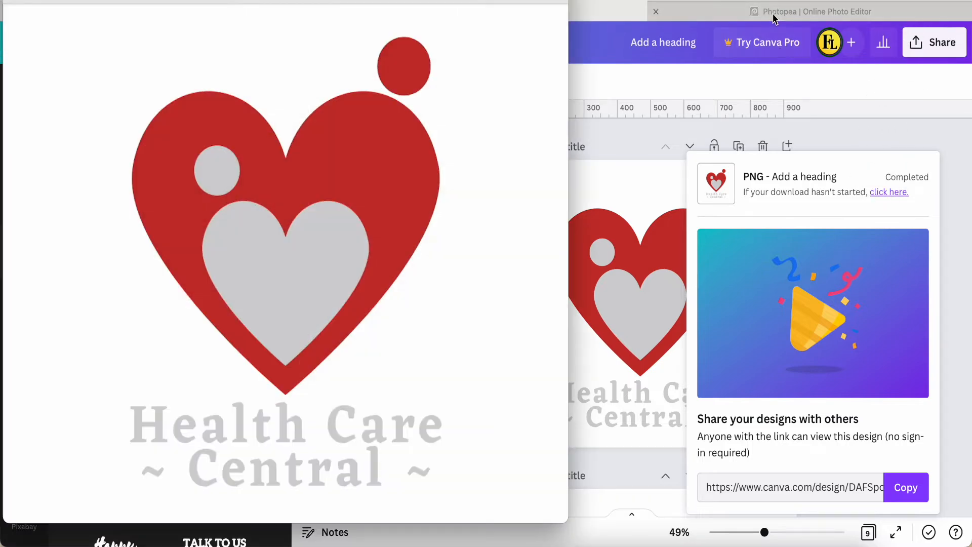
Look at the Photopea start page, then return to the Canva design and review its PNG download options.
click(772, 15)
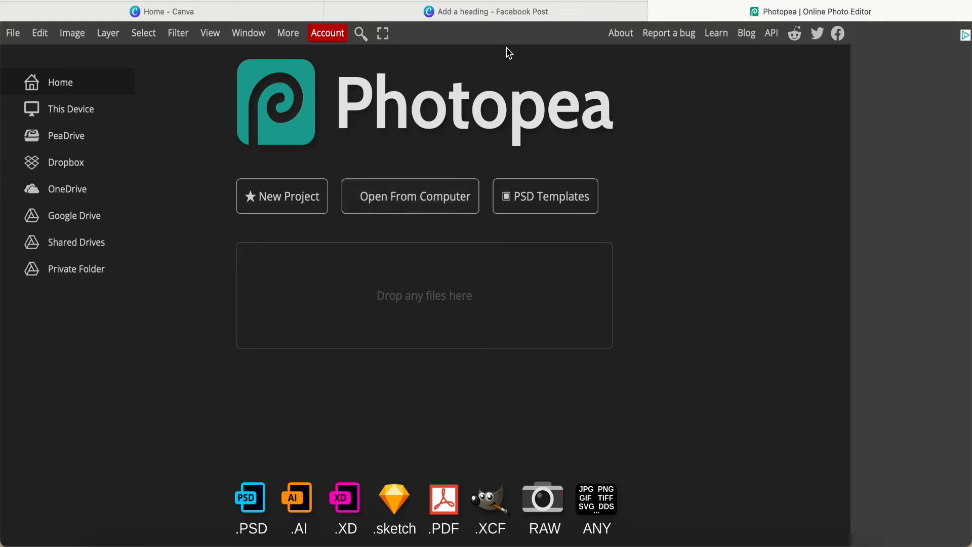
click(509, 12)
click(511, 226)
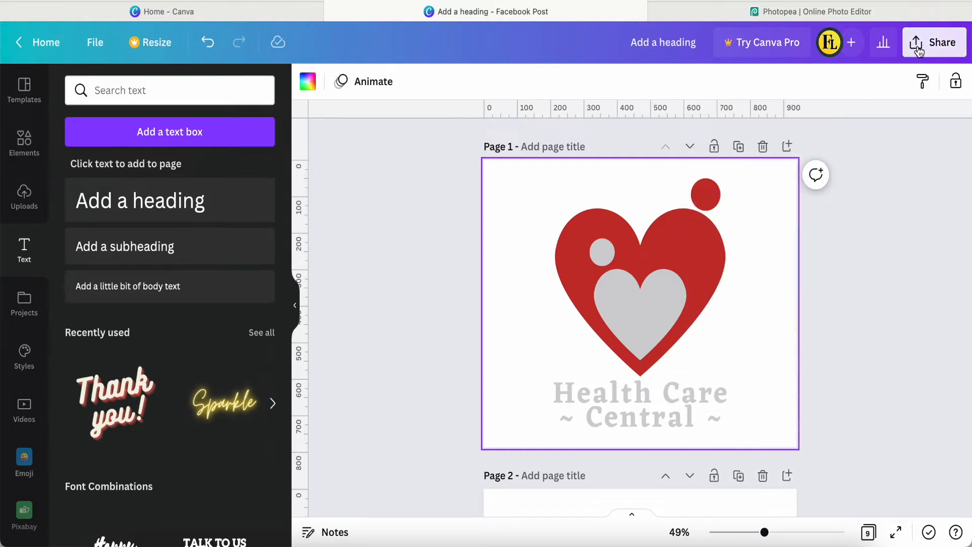
click(934, 43)
click(811, 408)
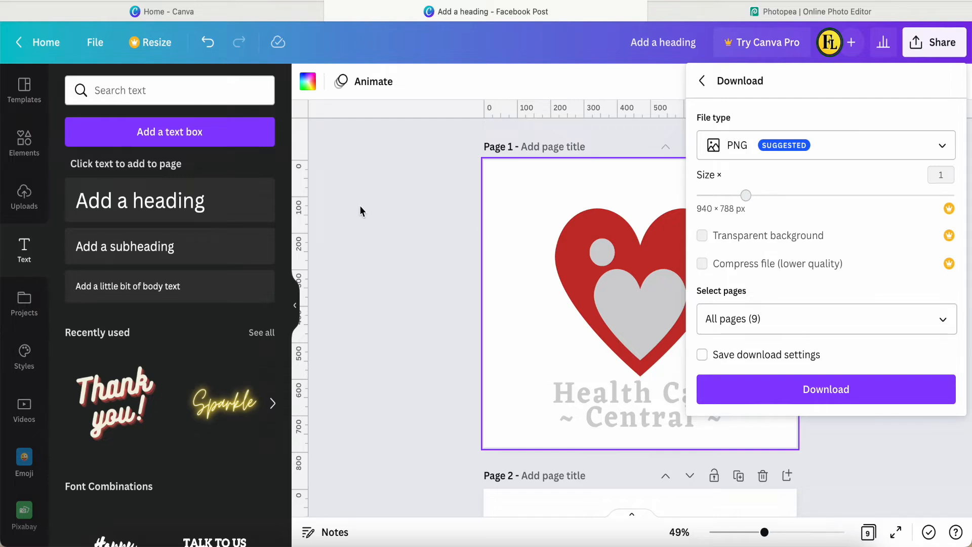
click(370, 244)
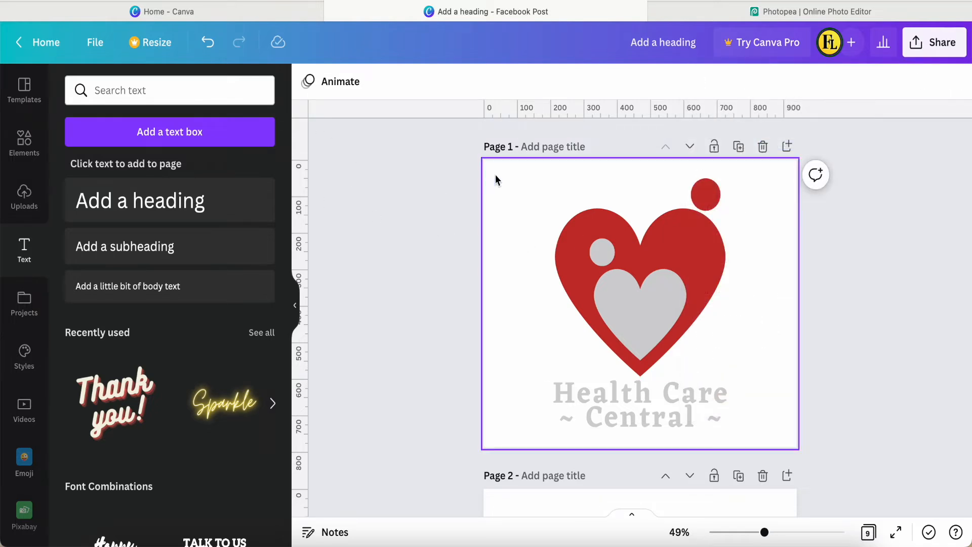
Switch to Photopea and open its PSD template library.
click(844, 17)
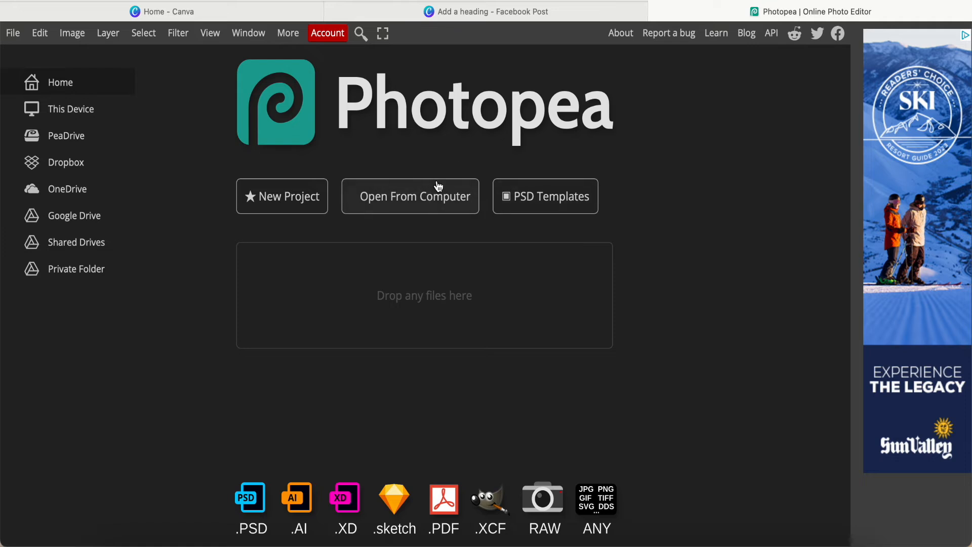
click(532, 202)
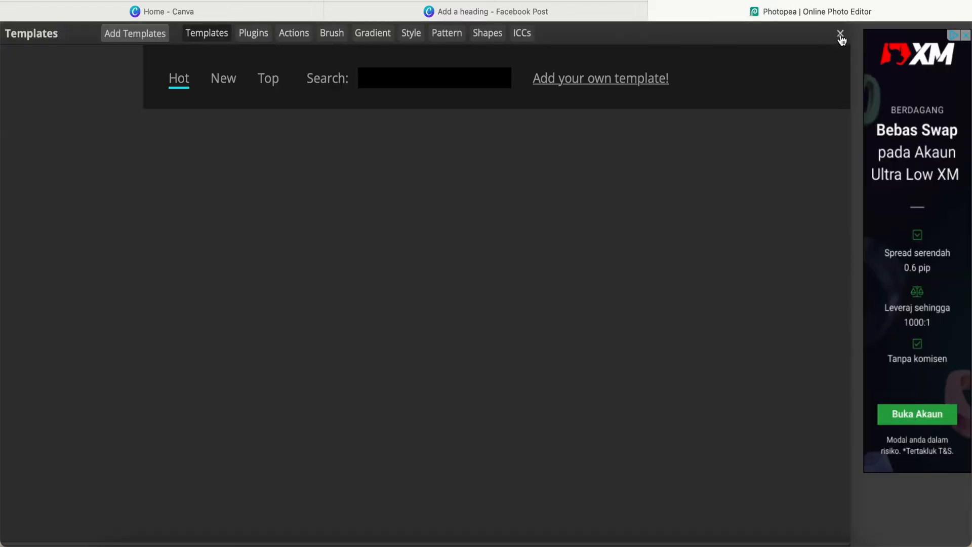
click(841, 34)
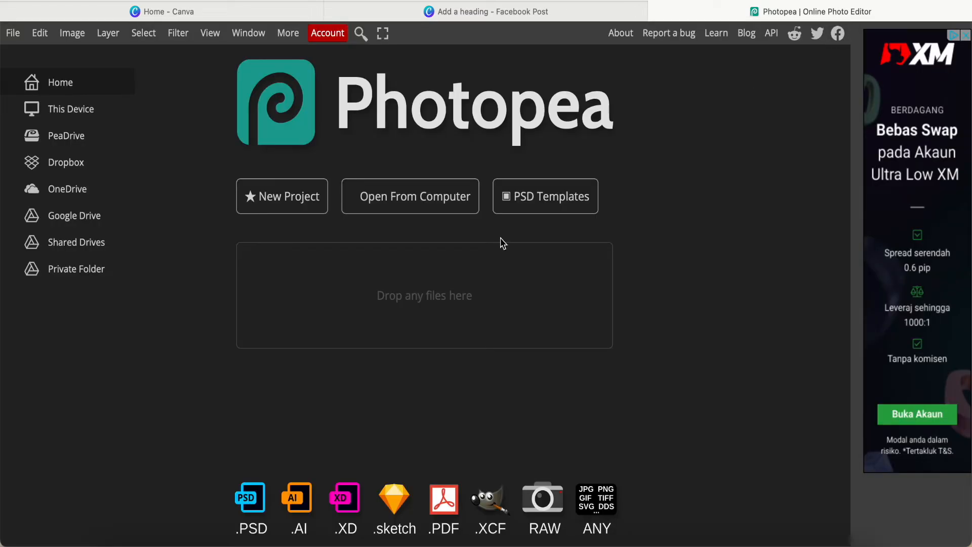
click(545, 204)
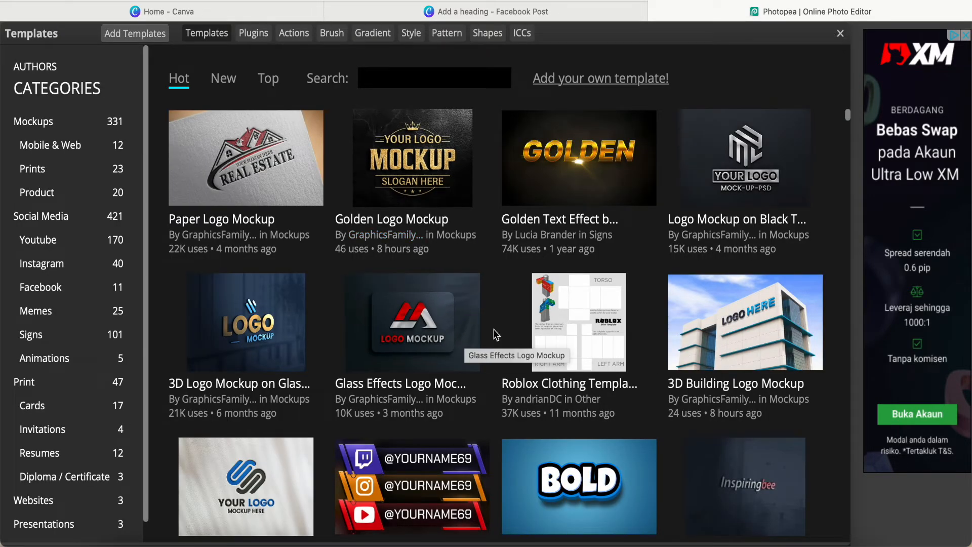
Open the "3d glass window logo mockup" template and the contents of its "Your Logo" smart object.
scroll(494, 335, down, 5)
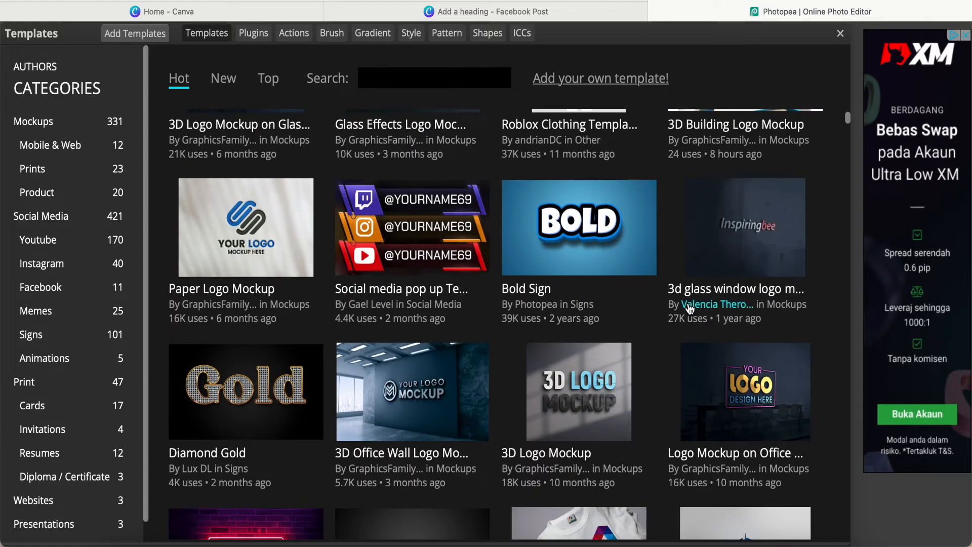
click(751, 240)
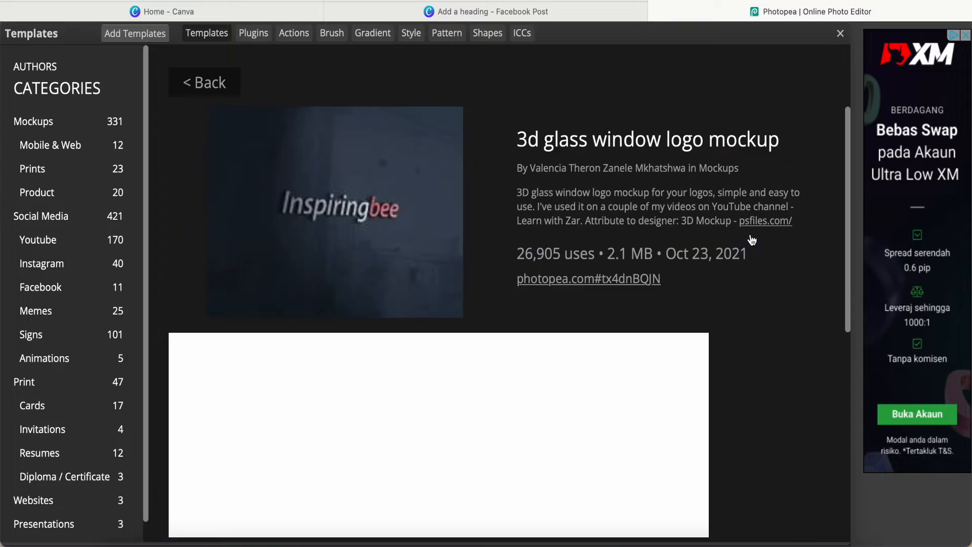
click(574, 280)
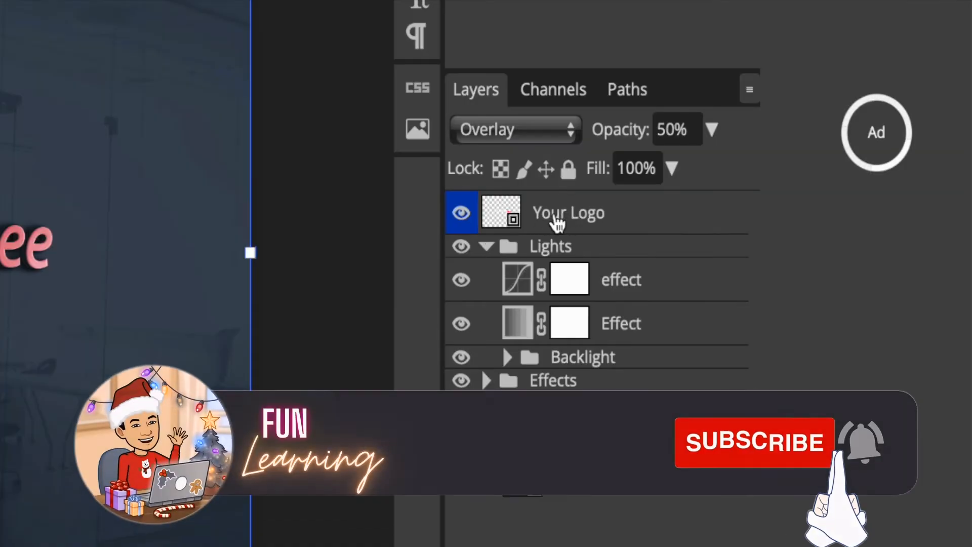
click(502, 220)
double_click(502, 216)
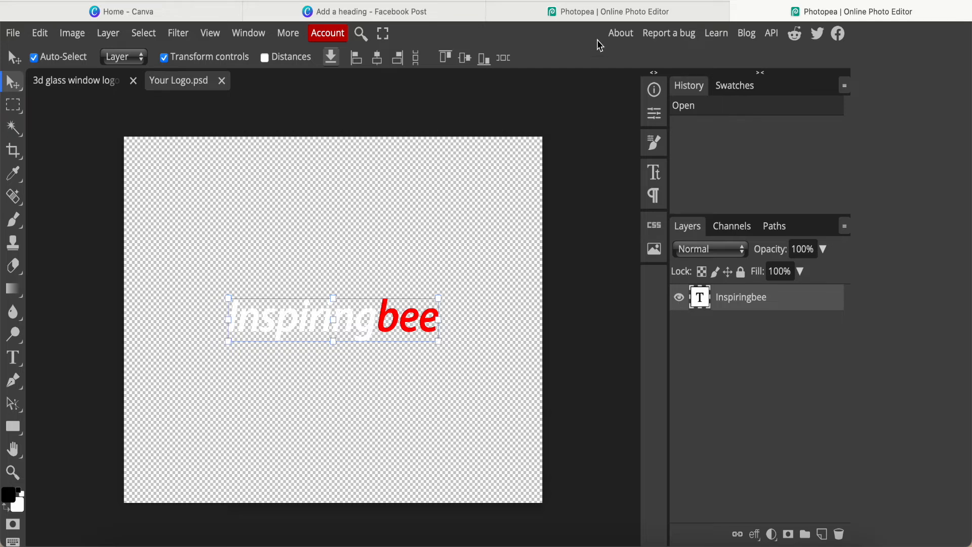
Return to the first Photopea page and close its template library.
click(608, 14)
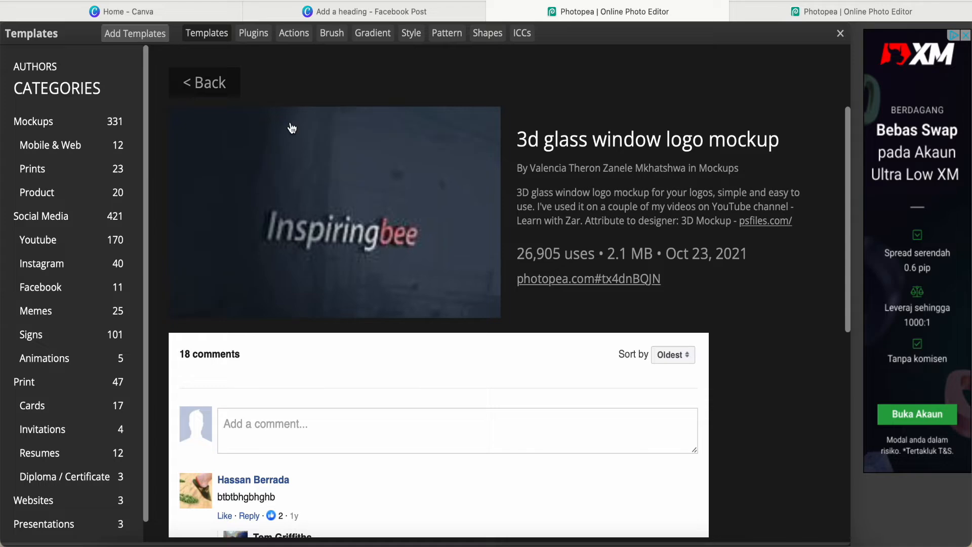
click(202, 86)
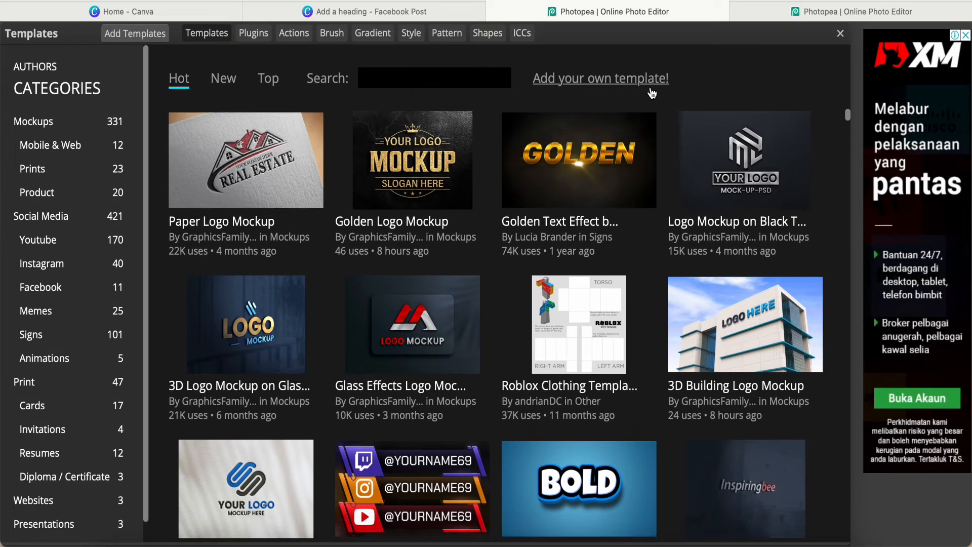
click(840, 34)
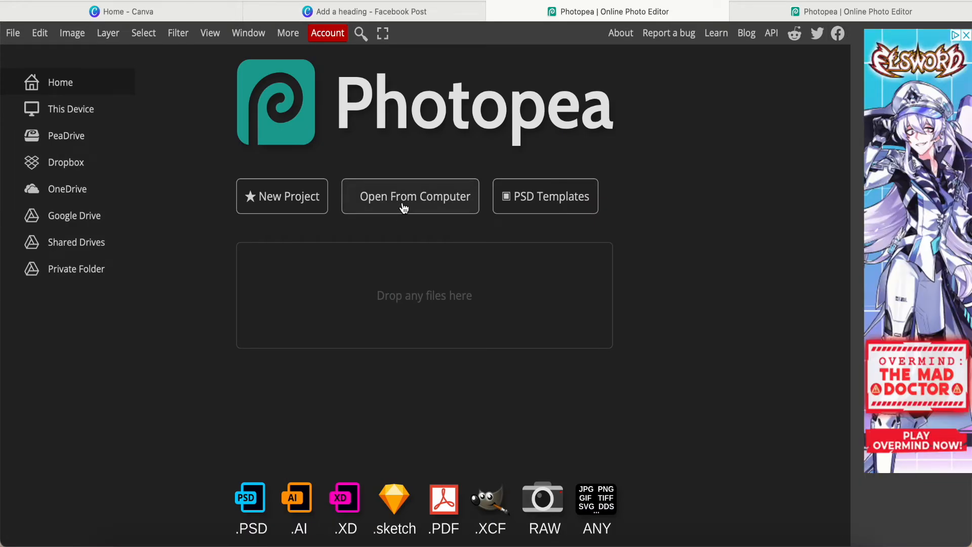
Open the downloaded logo file "Add a heading.png" from the computer's Downloads folder.
click(405, 202)
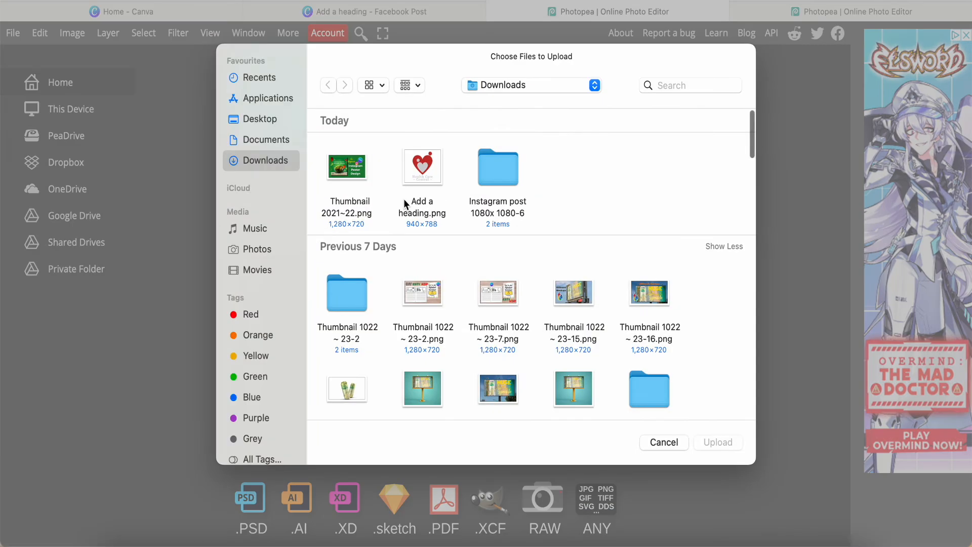
click(423, 172)
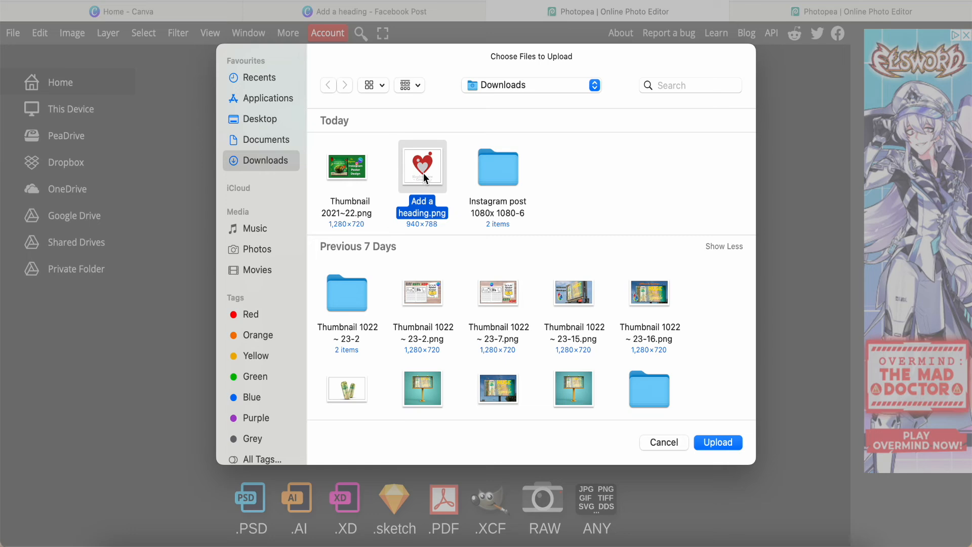
click(719, 443)
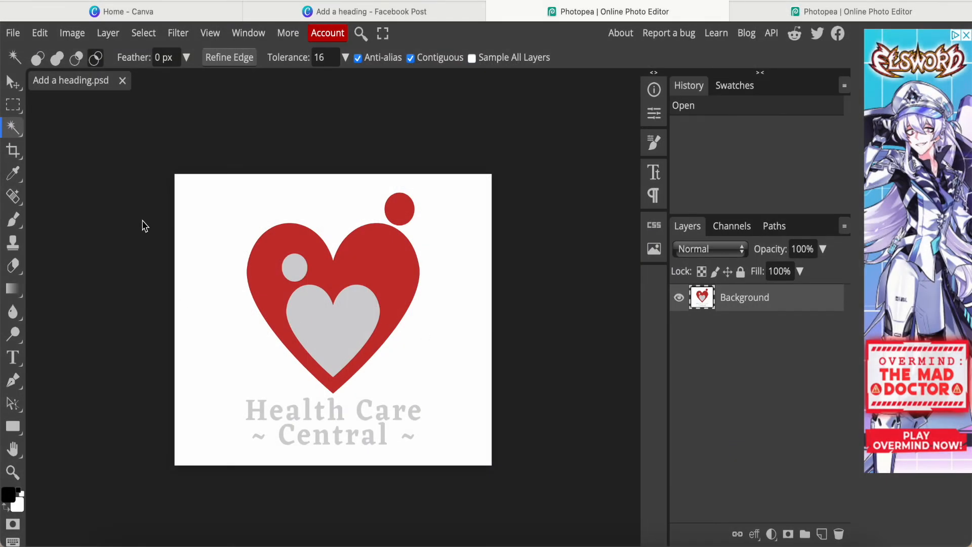
click(145, 34)
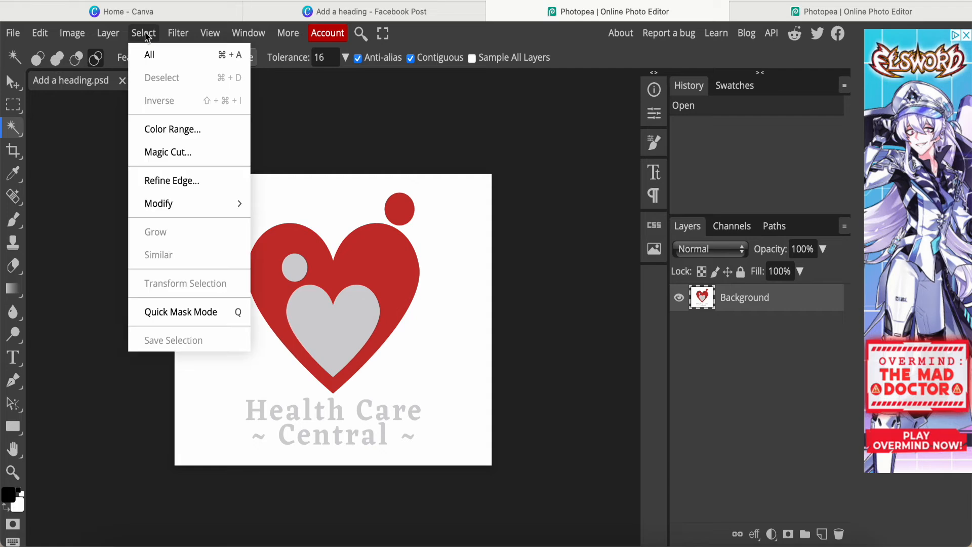
click(167, 154)
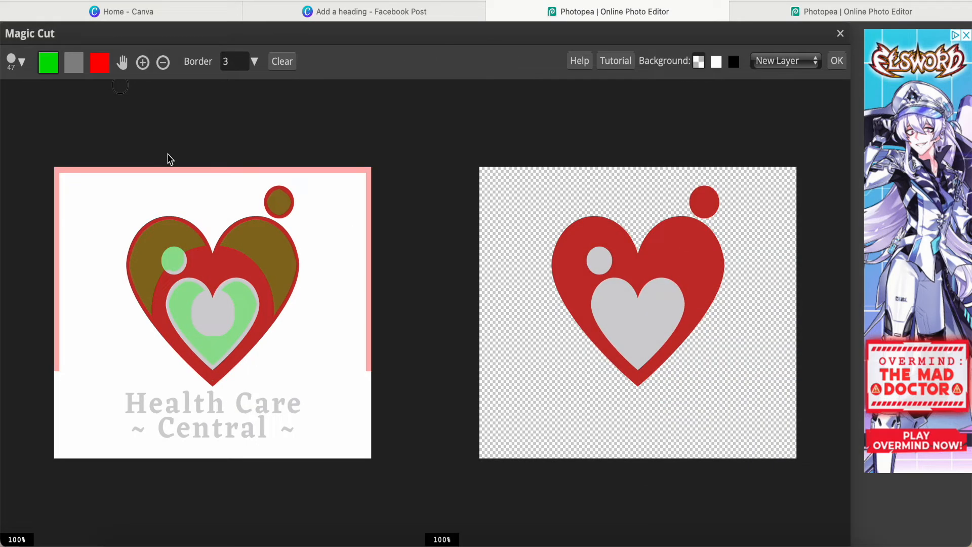
click(841, 35)
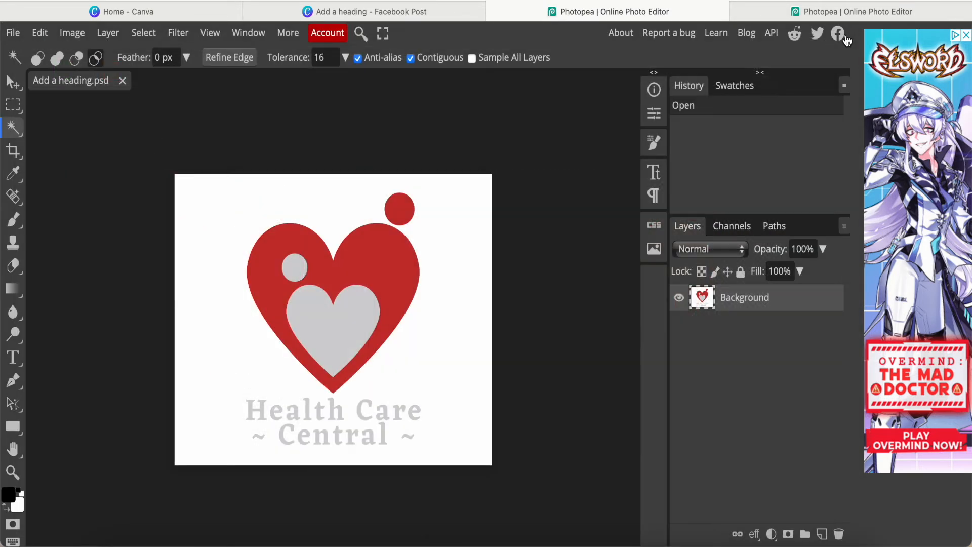
Select the white background around the logo with Color Range, using sampled colors and a fuzziness of 5.
click(145, 35)
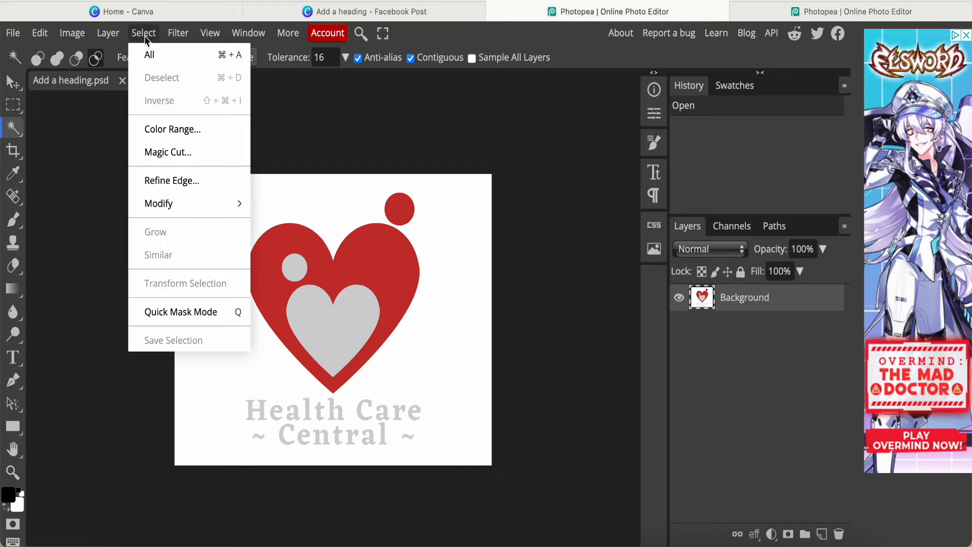
click(175, 131)
click(267, 198)
drag(267, 198, 309, 200)
text(5)
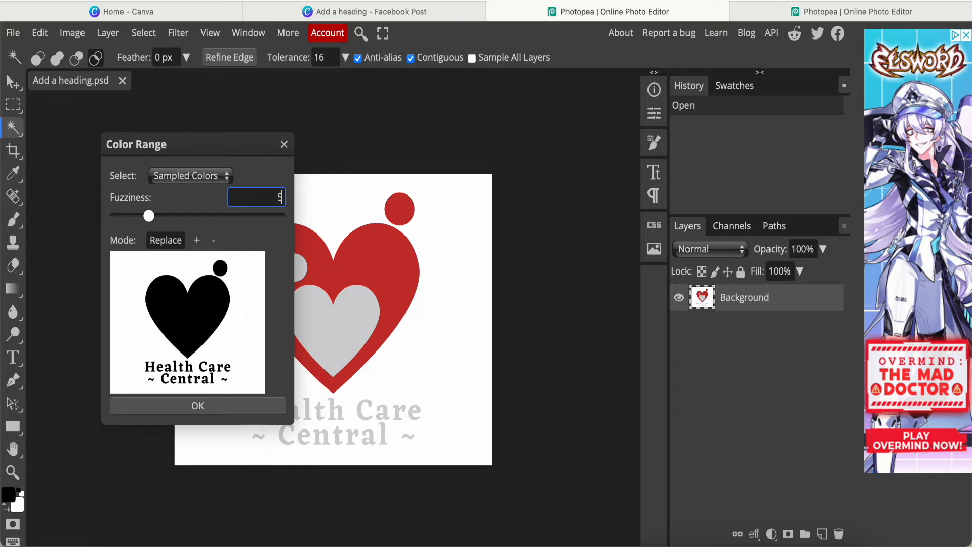
click(191, 405)
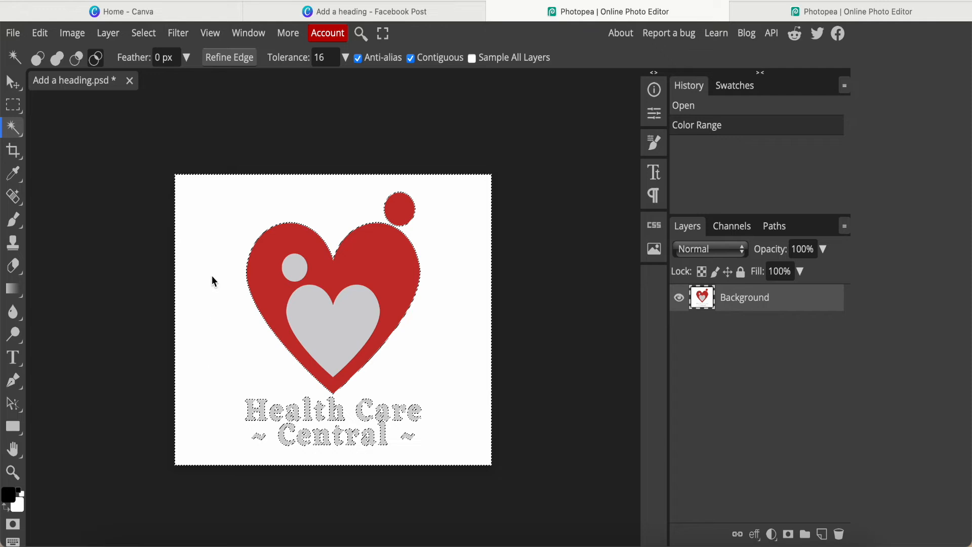
Delete the selected white background, check the logo's cut-out edges, and clear the selection.
key(Delete)
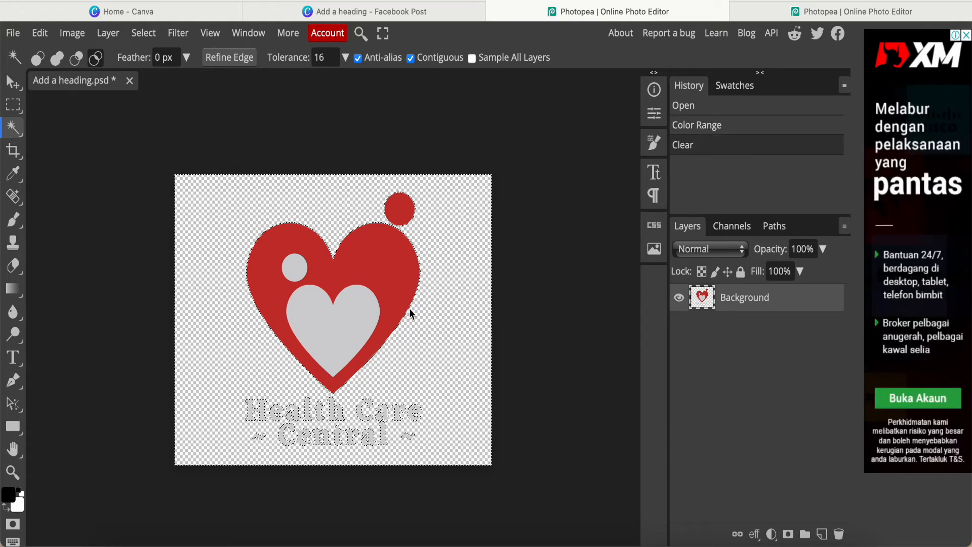
scroll(439, 368, up, 5)
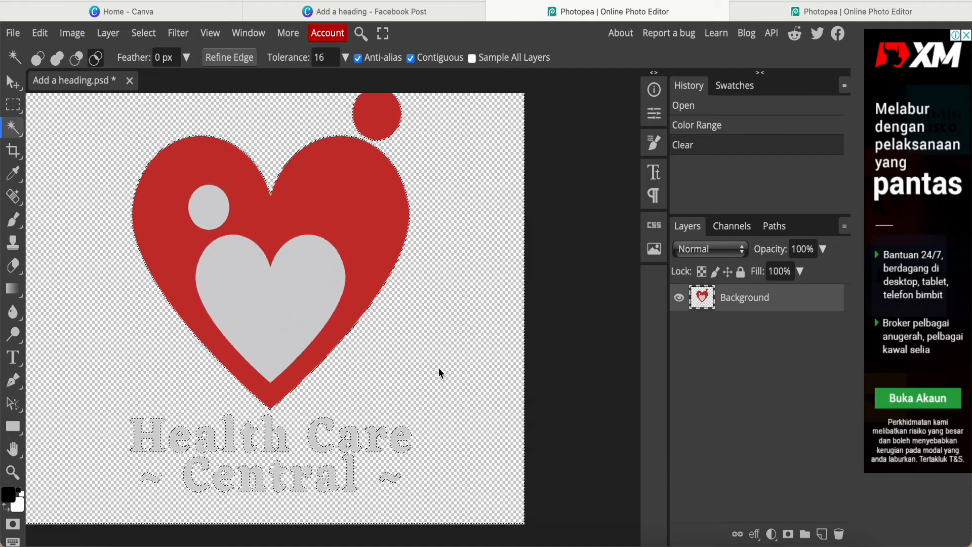
scroll(438, 368, up, 3)
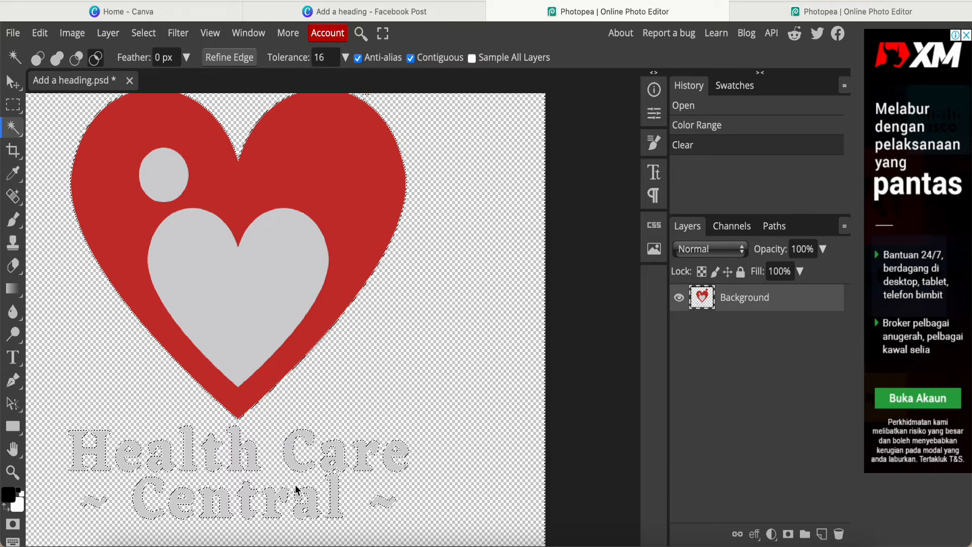
scroll(287, 453, down, 3)
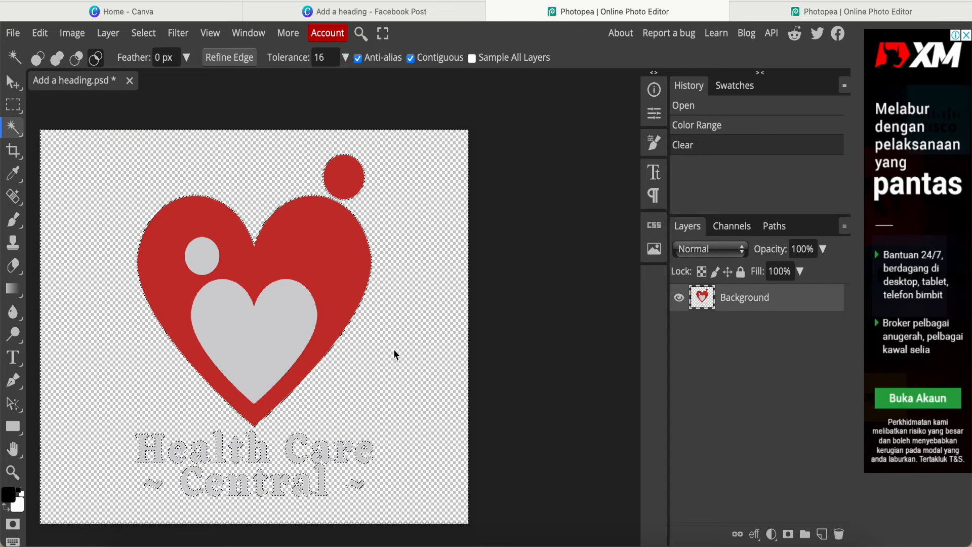
scroll(462, 352, down, 1)
click(509, 345)
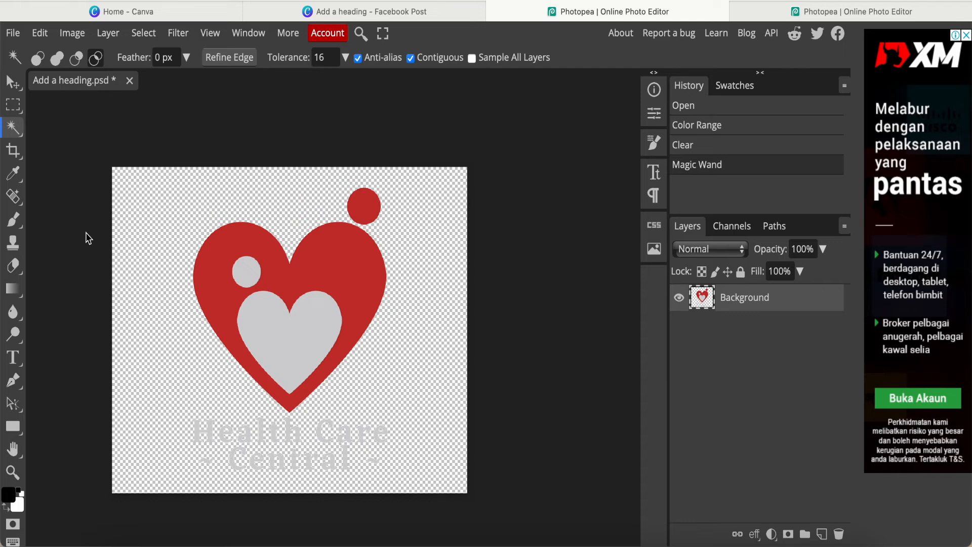
click(135, 223)
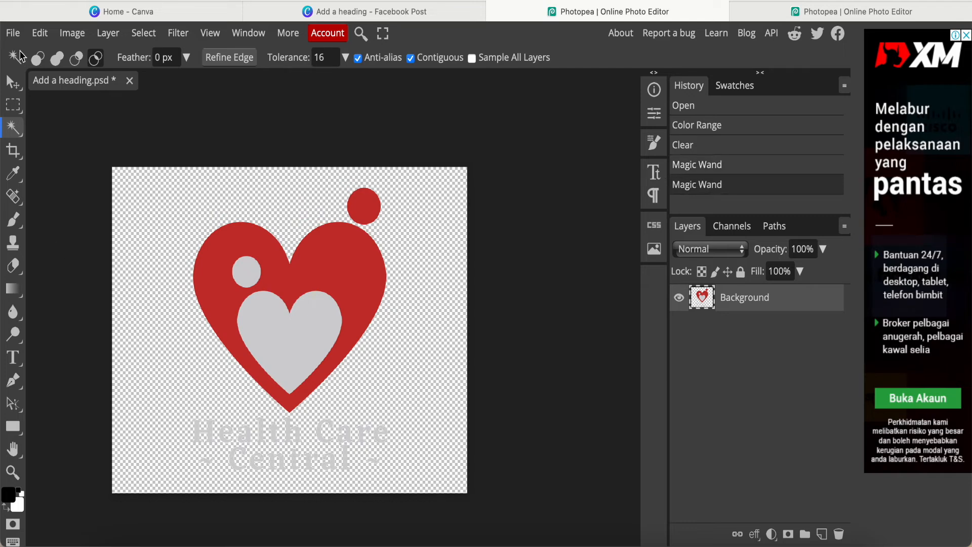
Export the transparent logo as a PNG named 123 at 940 × 788 px and 100% quality.
click(12, 33)
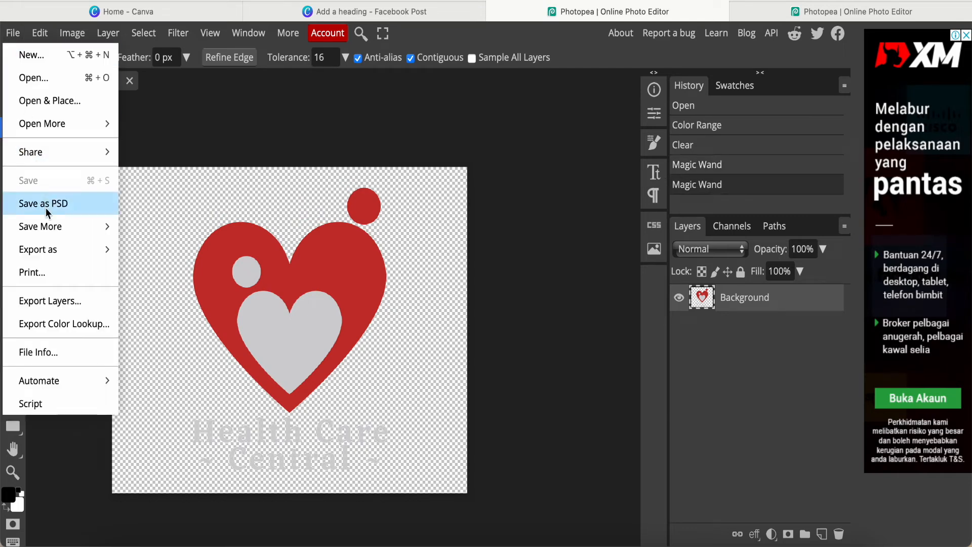
mouse_move(48, 251)
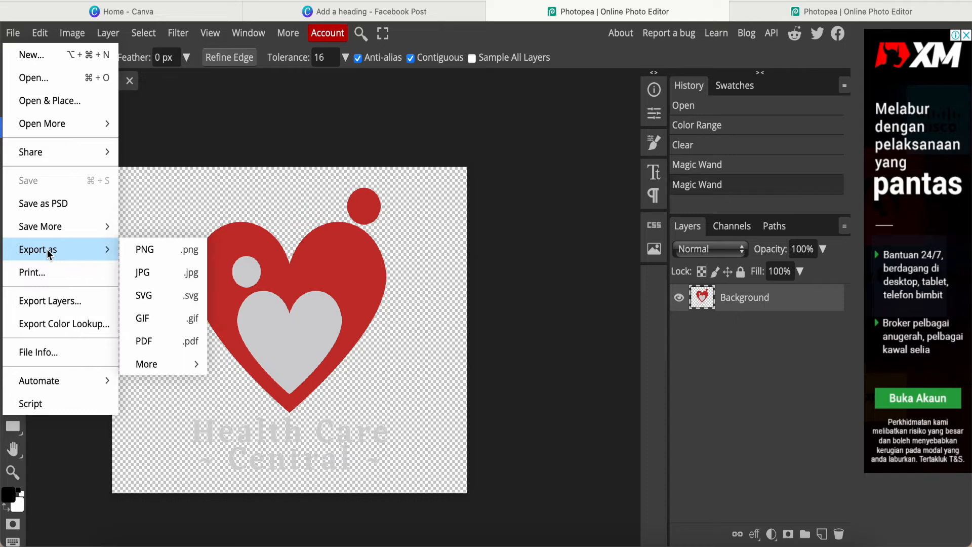
click(142, 251)
click(462, 124)
drag(462, 124, 565, 125)
text(123)
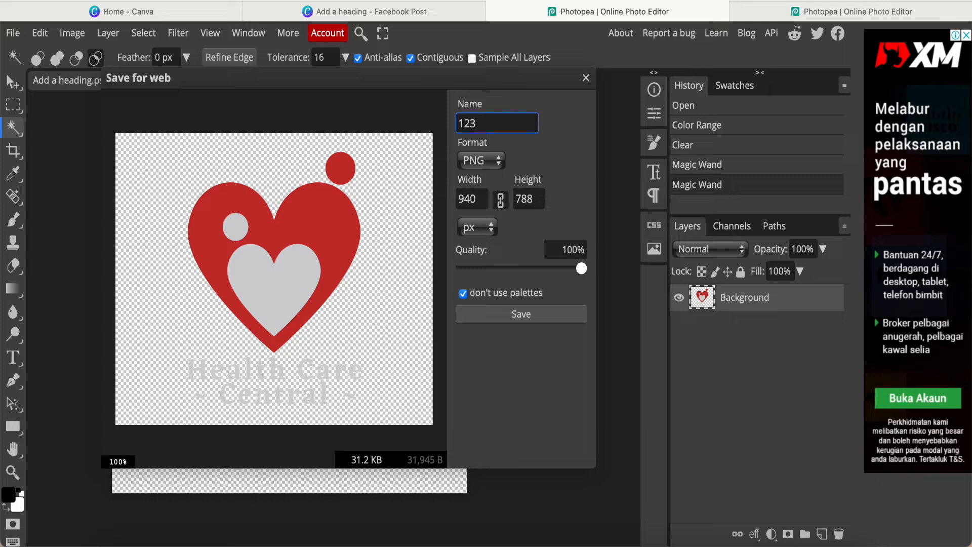
click(518, 317)
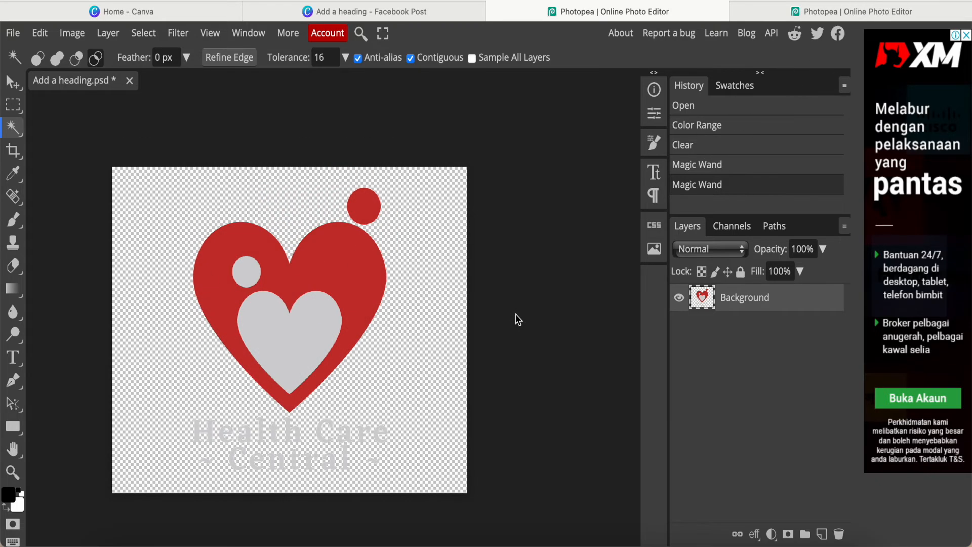
In the mockup's "Your Logo" document, hide the Inspiringbee text layer and place 123-2.png from Downloads.
click(806, 12)
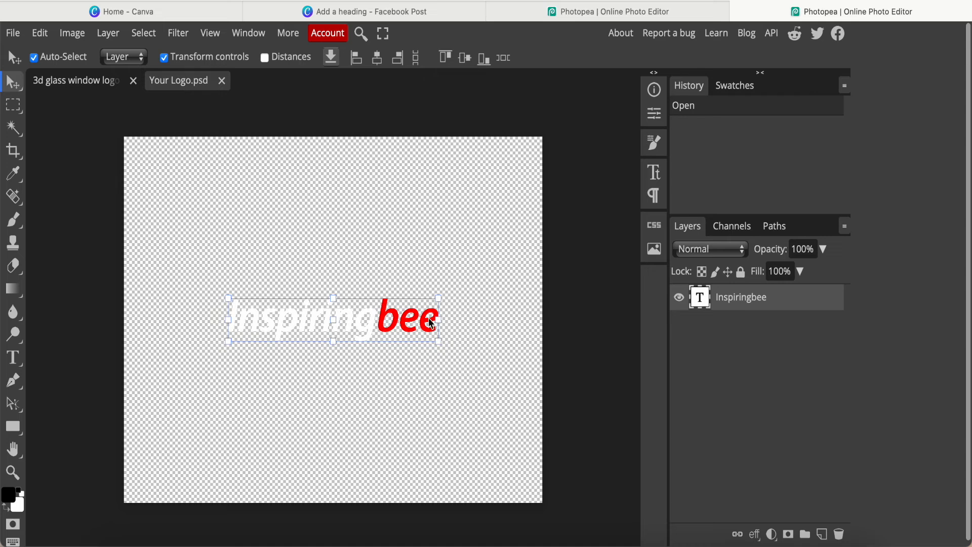
click(679, 300)
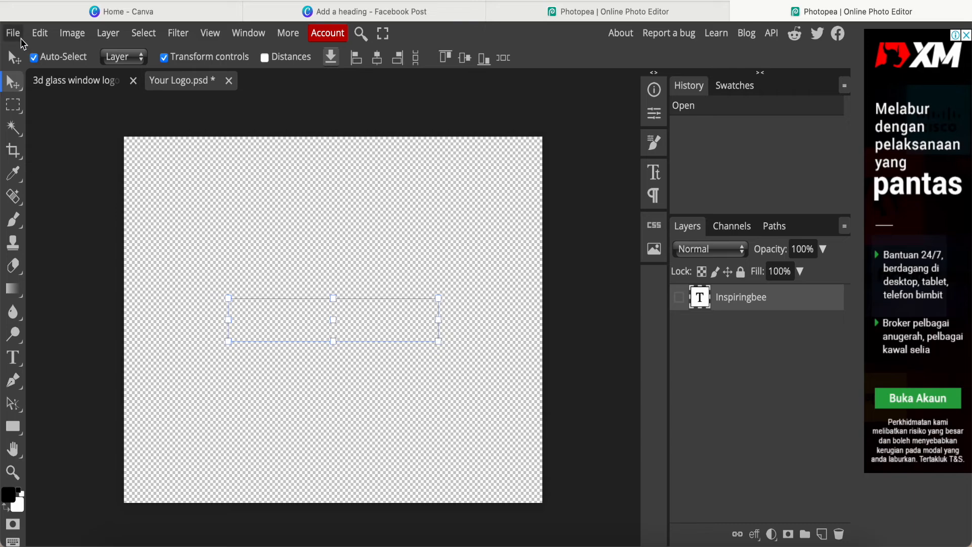
click(13, 33)
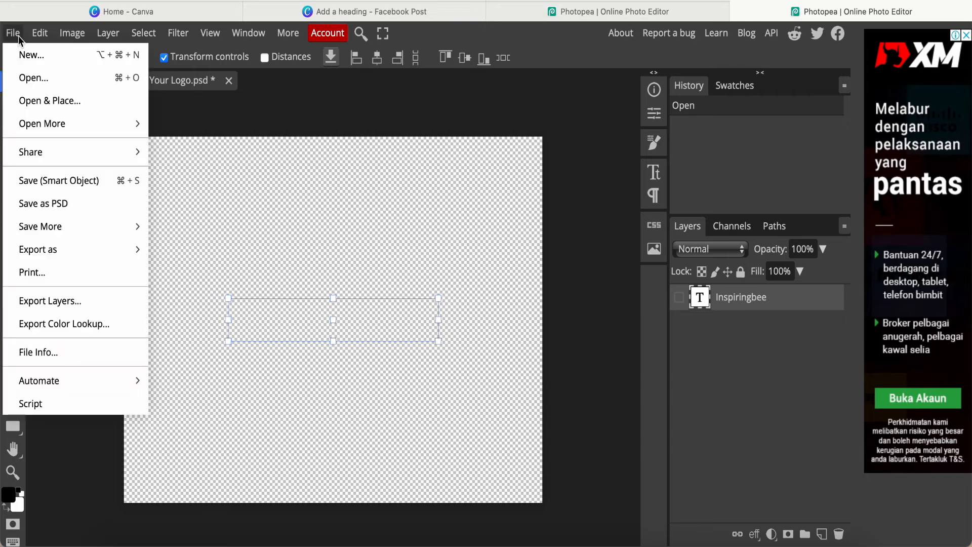
click(70, 104)
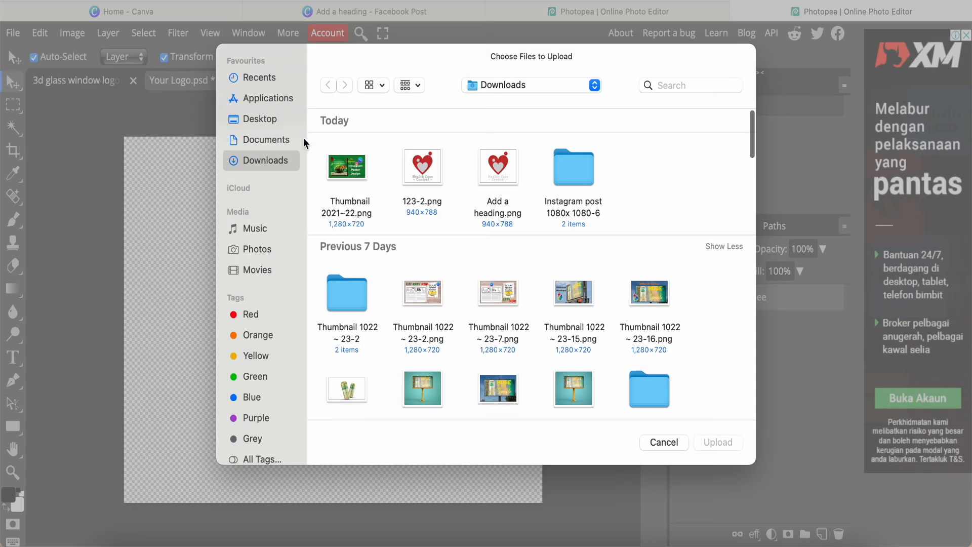
click(424, 176)
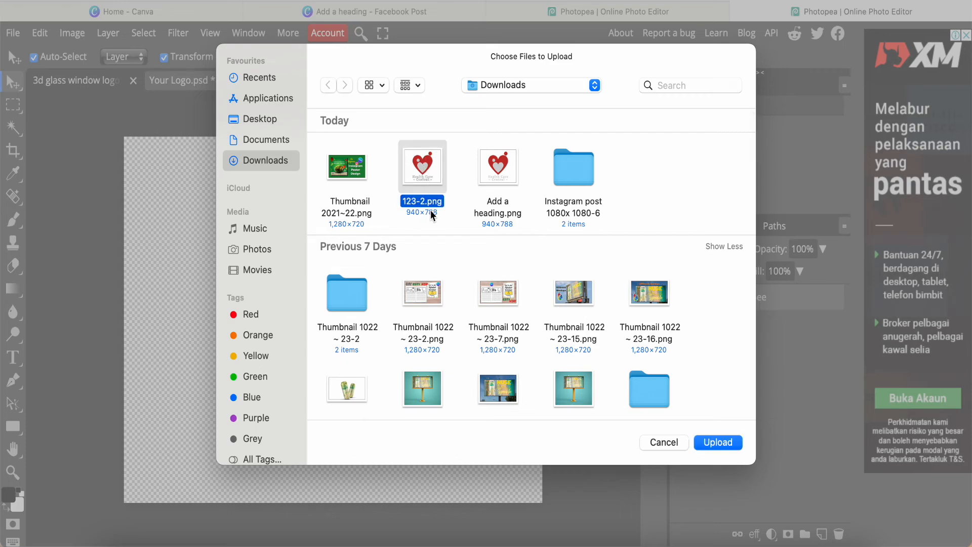
click(704, 438)
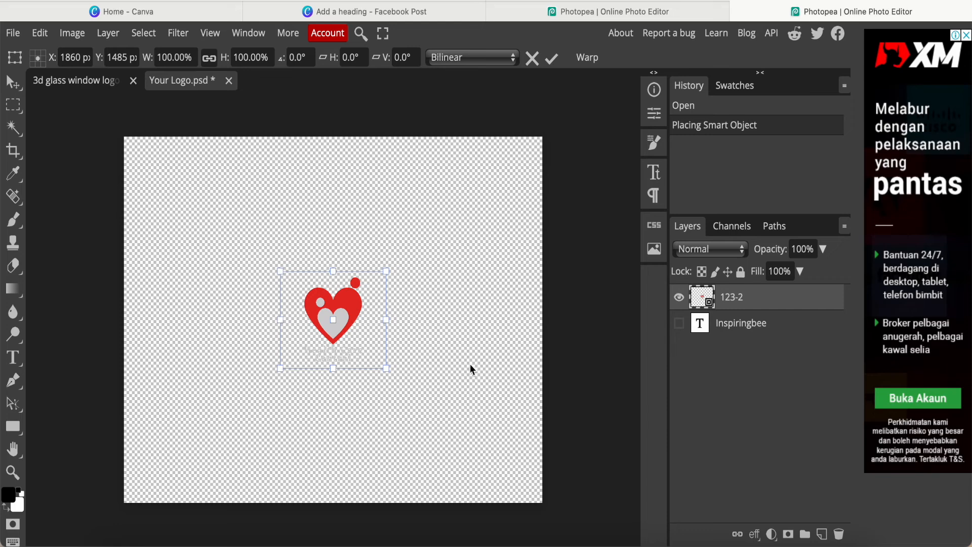
Scale the placed logo to about 376% so it fills the canvas height, centre it, and apply the transform.
drag(281, 368, 132, 509)
drag(386, 269, 531, 160)
mouse_move(349, 309)
mouse_down()
mouse_move(340, 306)
mouse_move(348, 309)
mouse_up()
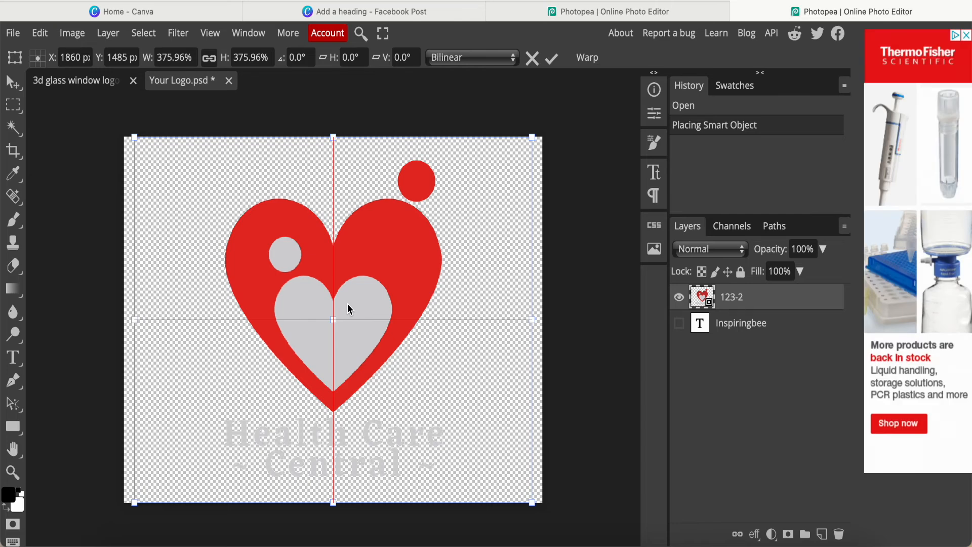
drag(348, 309, 348, 309)
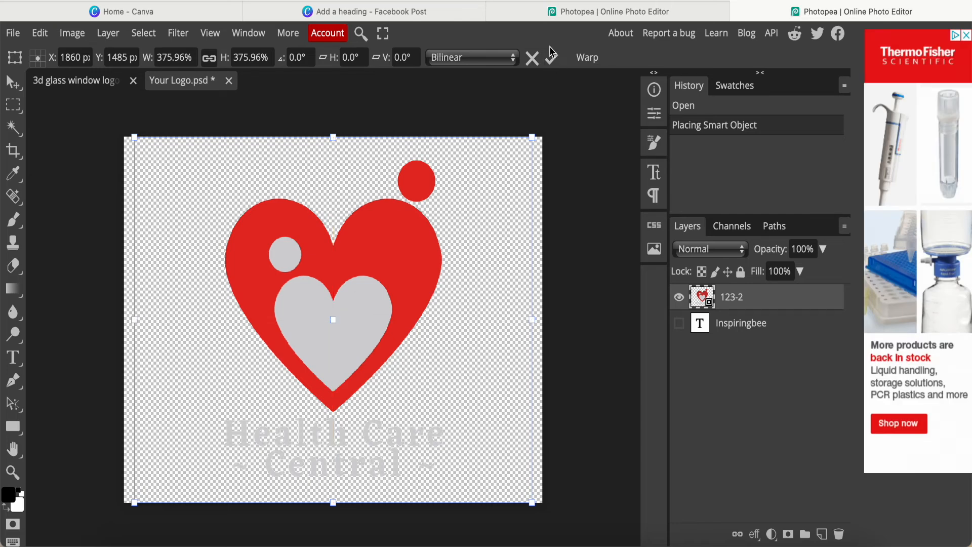
click(551, 58)
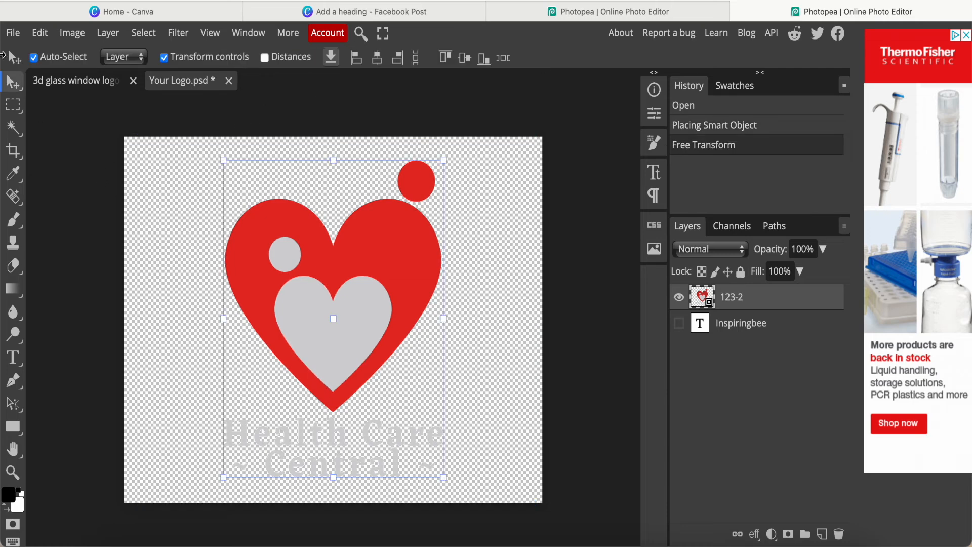
Save the "Your Logo" smart object and return to the 3d glass window logo mockup document without renaming it.
click(15, 35)
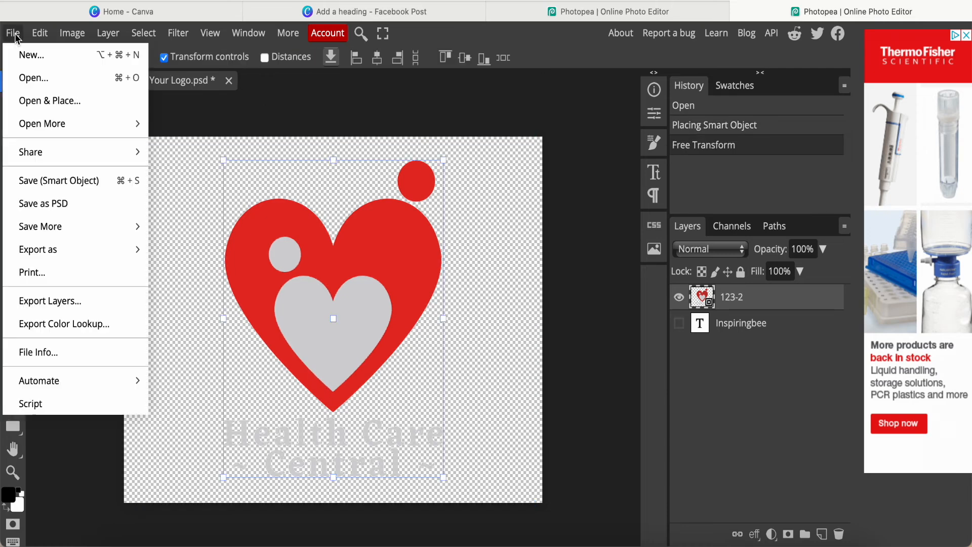
click(91, 184)
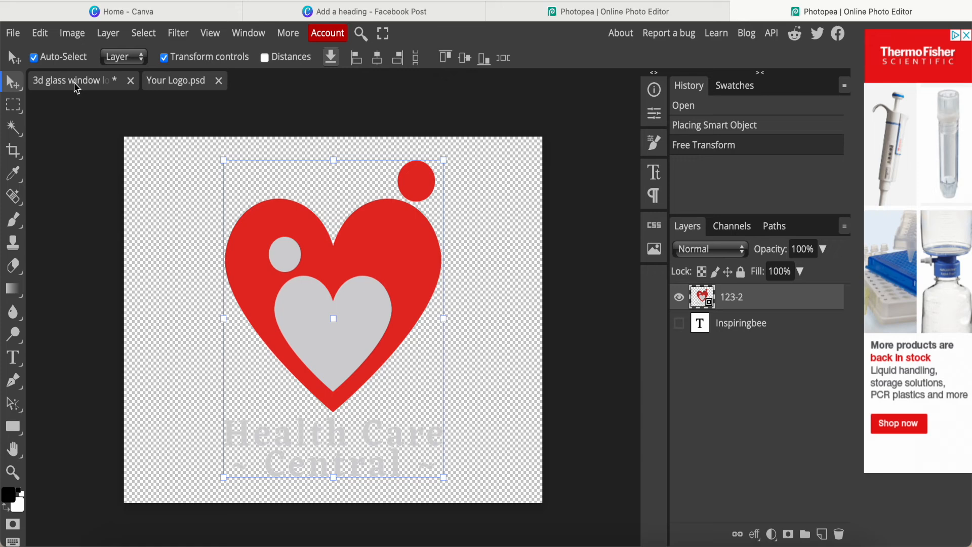
double_click(62, 88)
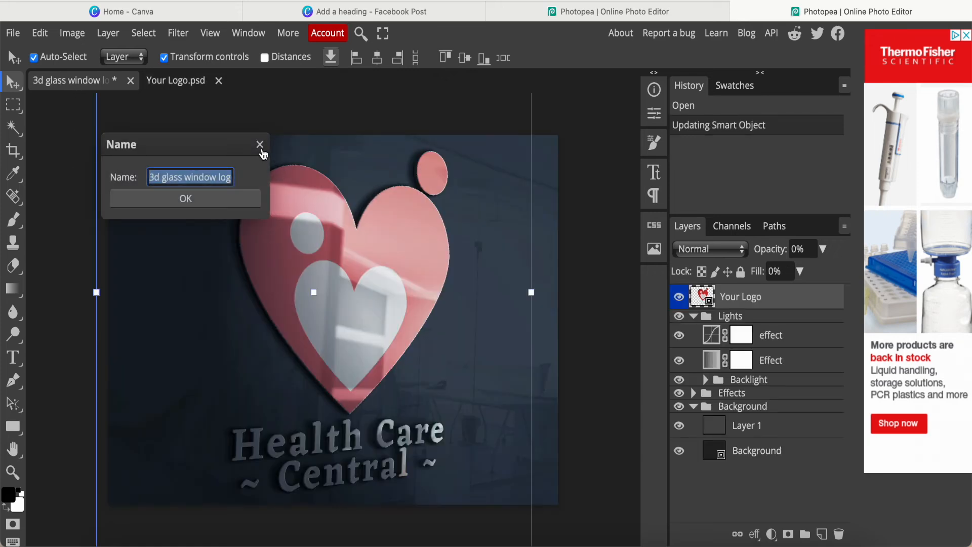
click(260, 144)
click(605, 337)
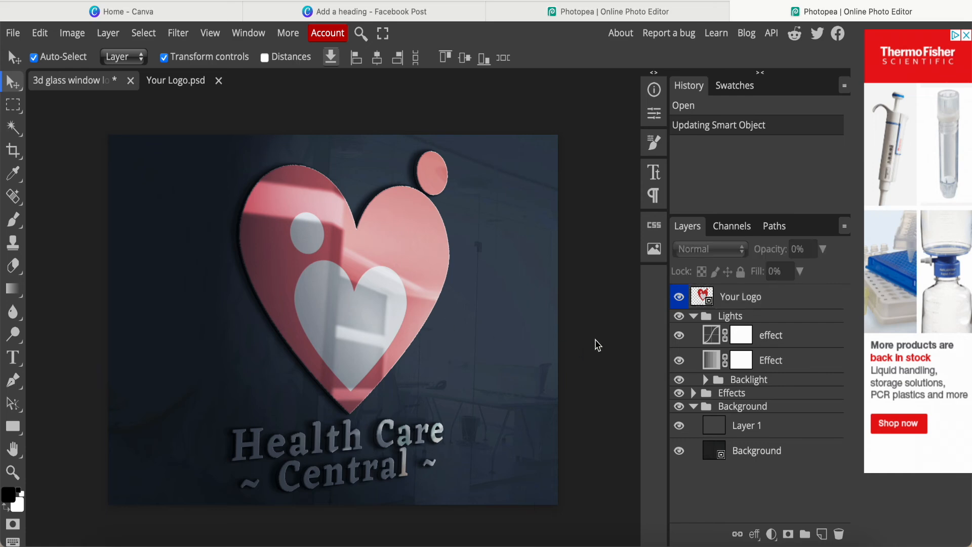
Compare the mockup with and without each of the two effect layers in the Lights group, leaving both visible.
scroll(596, 339, down, 1)
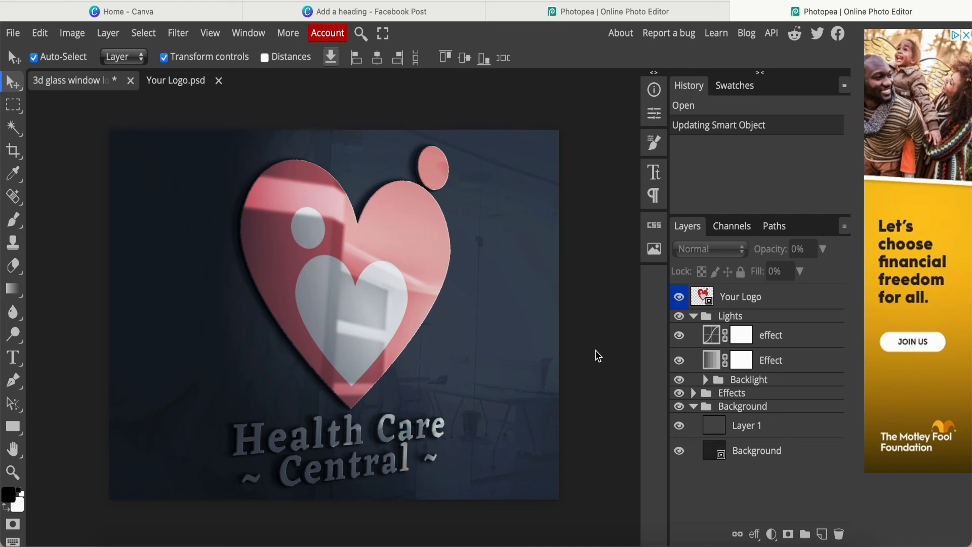
click(680, 337)
click(680, 337)
click(680, 361)
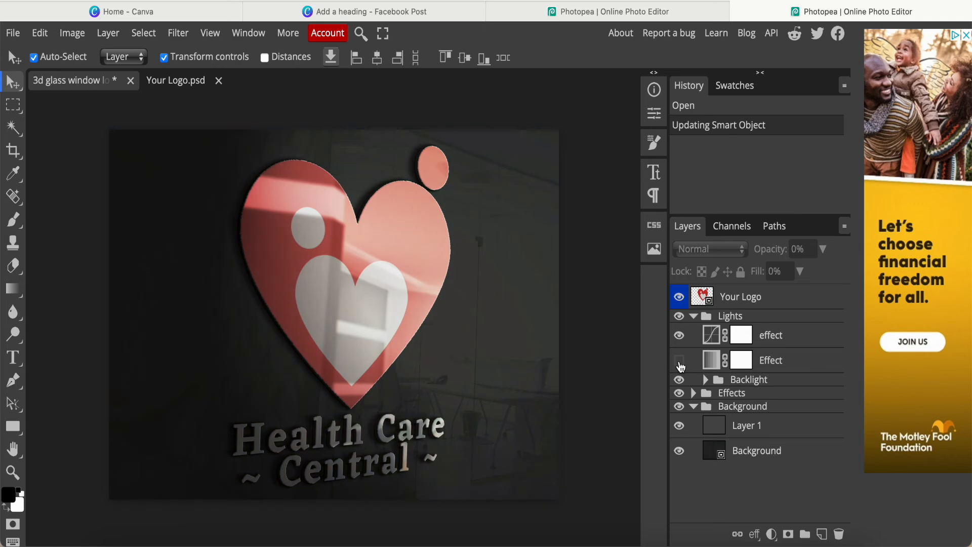
click(679, 362)
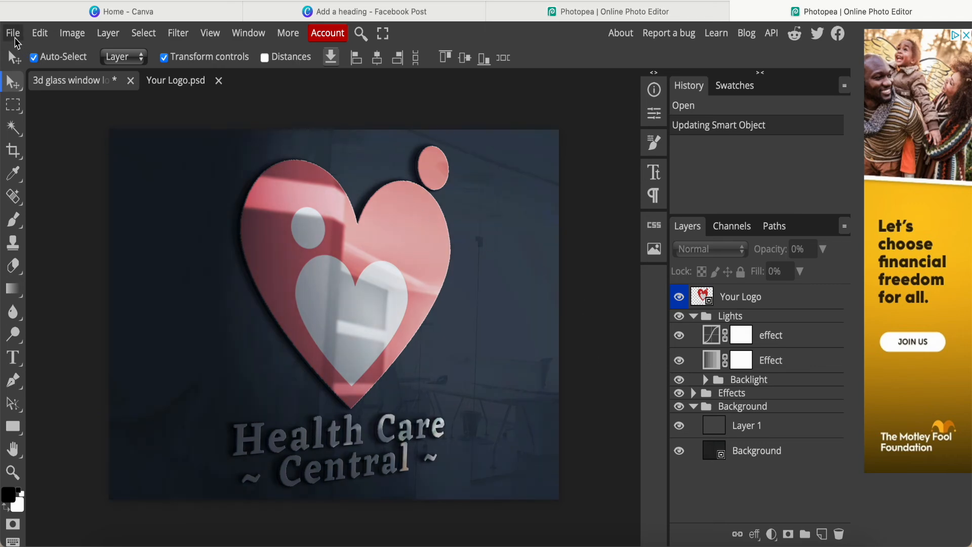
Export the finished mockup as a 2000 × 1500 px PNG at 100% quality, keeping the suggested name.
click(14, 39)
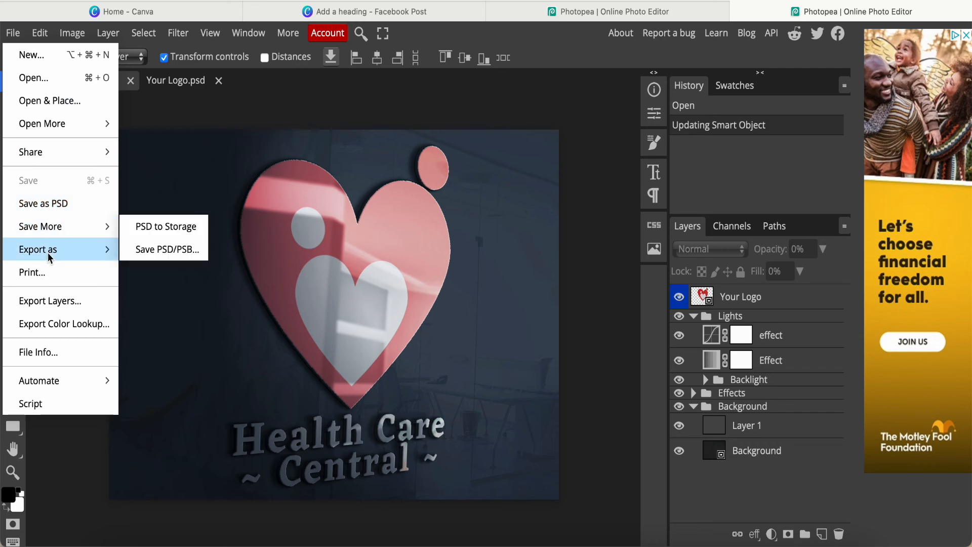
mouse_move(48, 253)
click(150, 256)
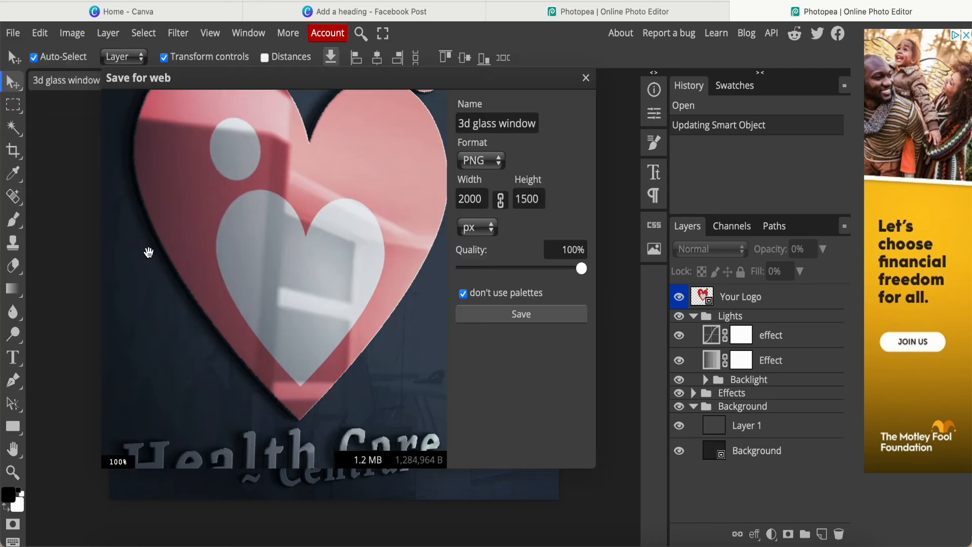
click(520, 315)
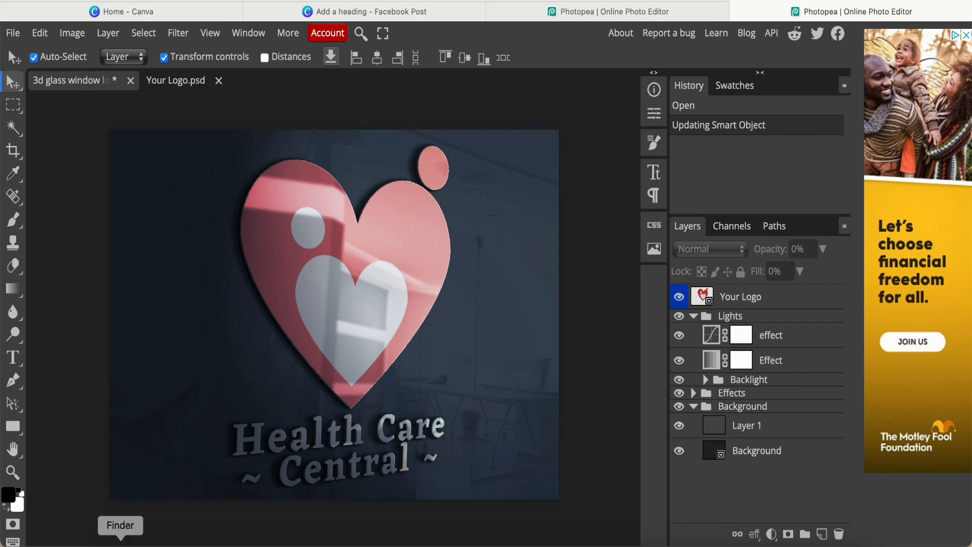
Switch to Finder, open the exported "3d glass window logo mockup.png", and view it full screen.
click(121, 541)
click(395, 157)
double_click(550, 89)
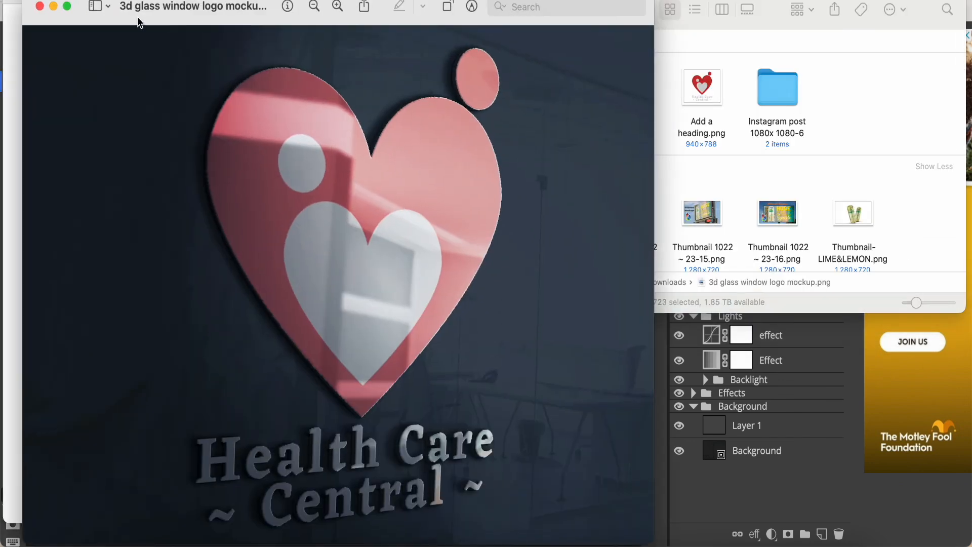
click(67, 6)
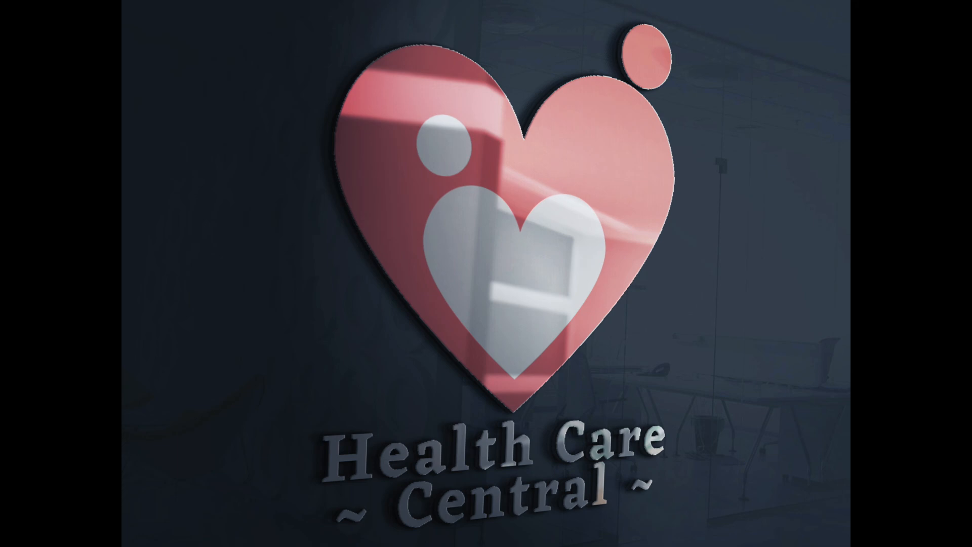